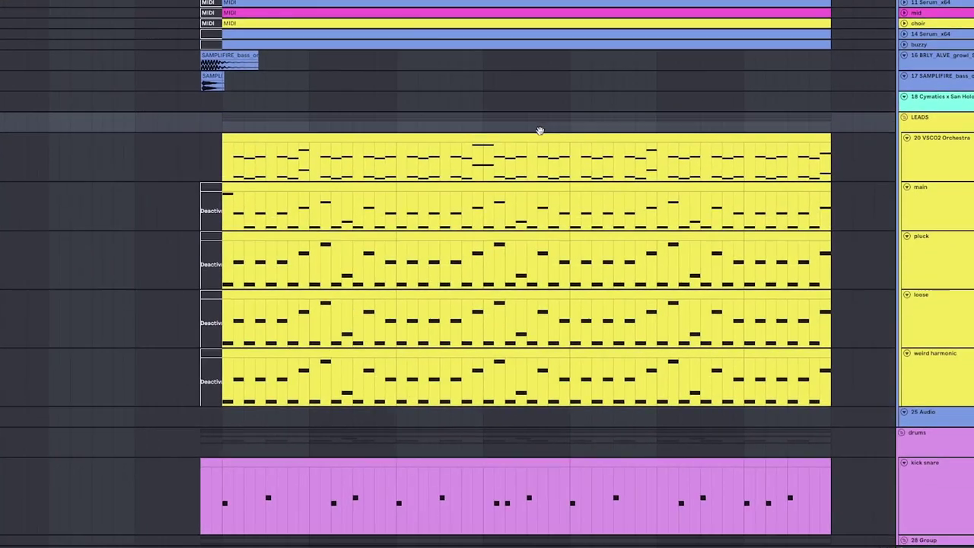
Scroll to the 4Front PianoVST clip and enlarge its track to reveal the E4, A4, B4, C#5, F#4 ostinato.
{"action": "left_click_drag", "start_coordinate": [539, 130], "coordinate": [397, 211]}
{"action": "scroll", "coordinate": [397, 211], "scroll_direction": "up", "scroll_amount": 5}
{"action": "scroll", "coordinate": [397, 211], "scroll_direction": "right", "scroll_amount": 10}
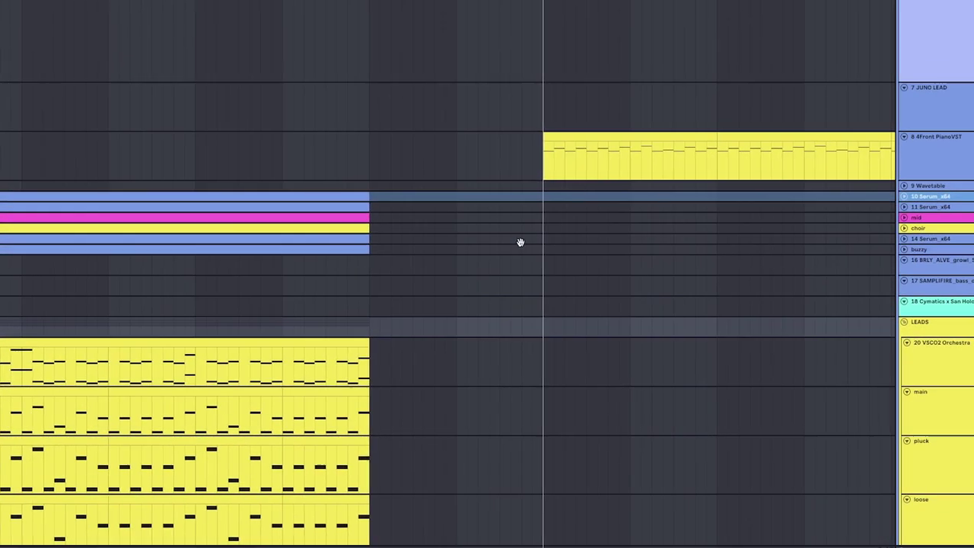
{"action": "scroll", "coordinate": [927, 191], "scroll_direction": "up", "scroll_amount": 5}
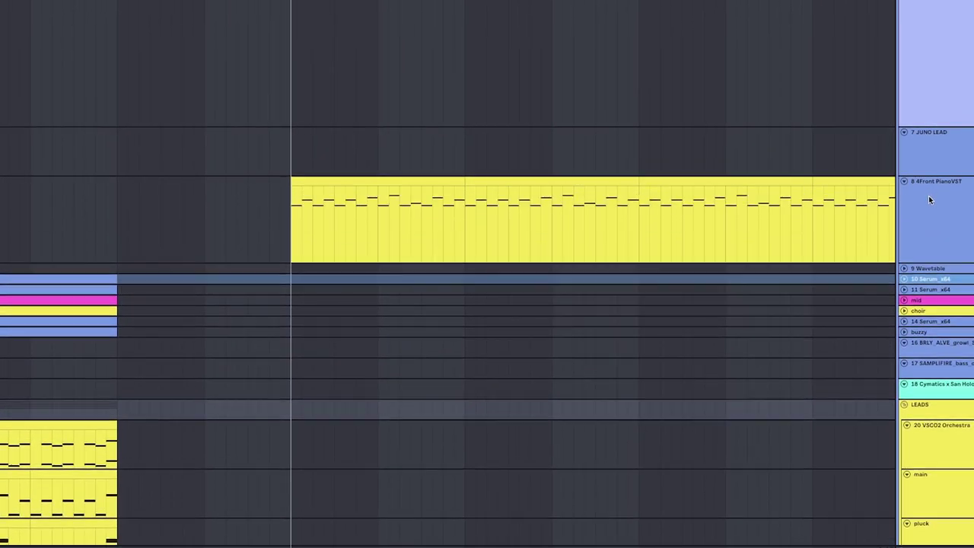
{"action": "scroll", "coordinate": [402, 148], "scroll_direction": "up", "scroll_amount": 3}
{"action": "left_click_drag", "start_coordinate": [402, 148], "coordinate": [394, 183]}
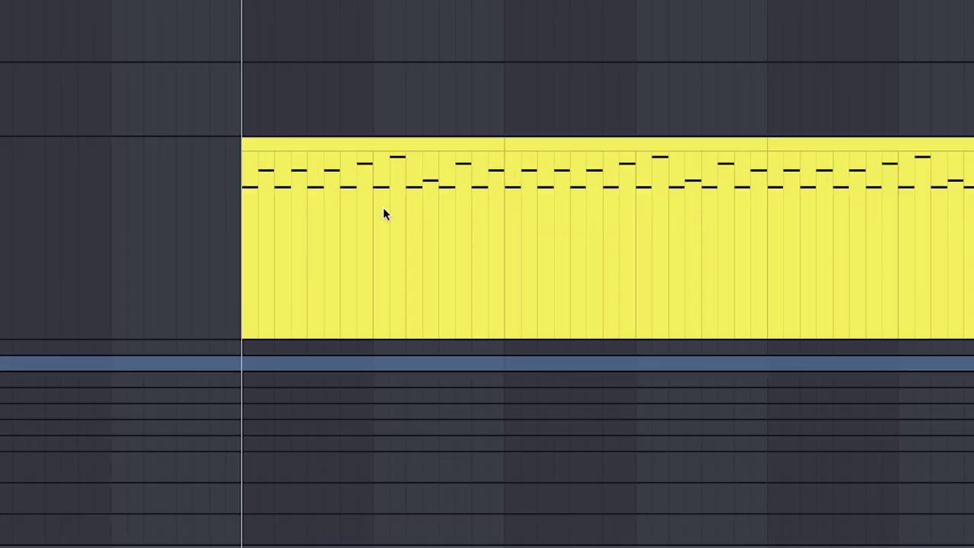
{"action": "scroll", "coordinate": [494, 223], "scroll_direction": "up", "scroll_amount": 2}
{"action": "scroll", "coordinate": [494, 223], "scroll_direction": "right", "scroll_amount": 1}
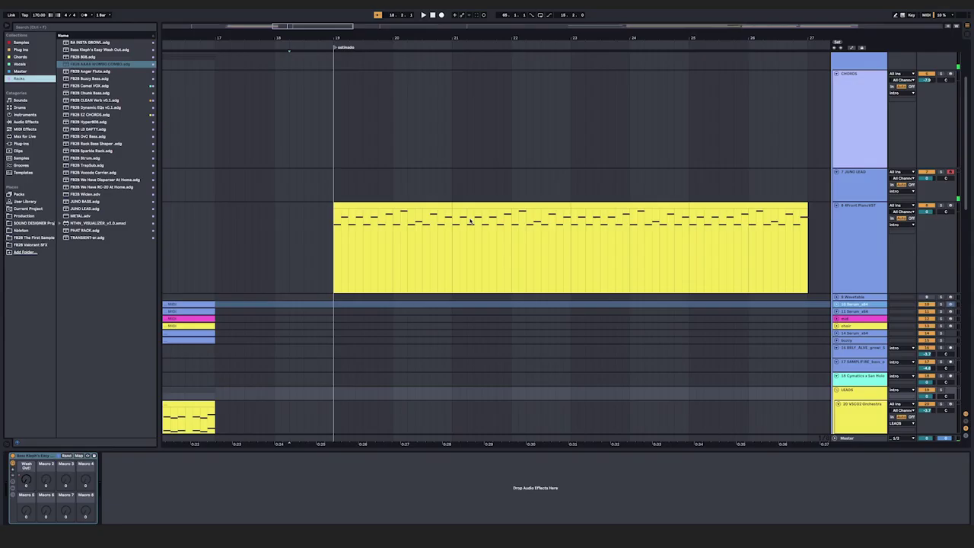
{"action": "scroll", "coordinate": [381, 227], "scroll_direction": "up", "scroll_amount": 2}
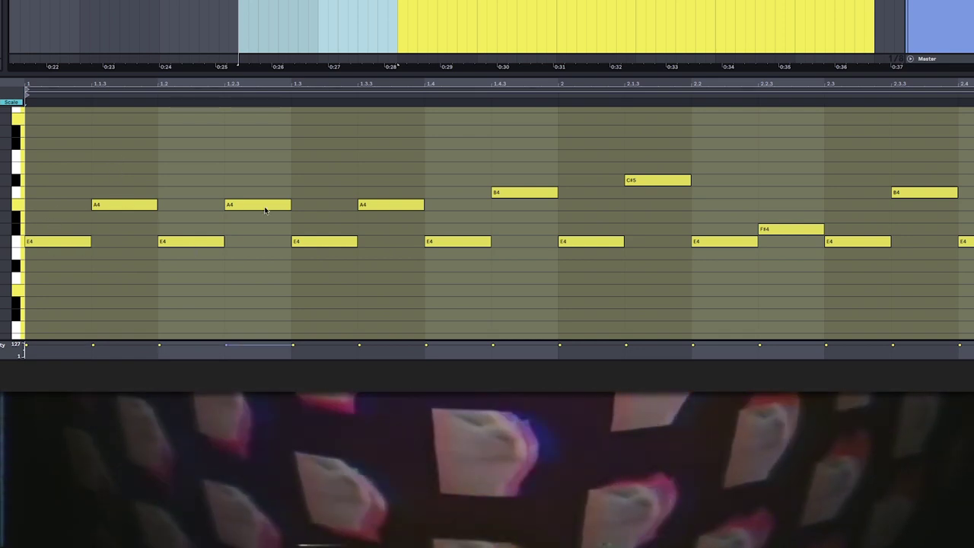
Set the playback start point inside the ostinato clip.
{"action": "left_click", "coordinate": [64, 232]}
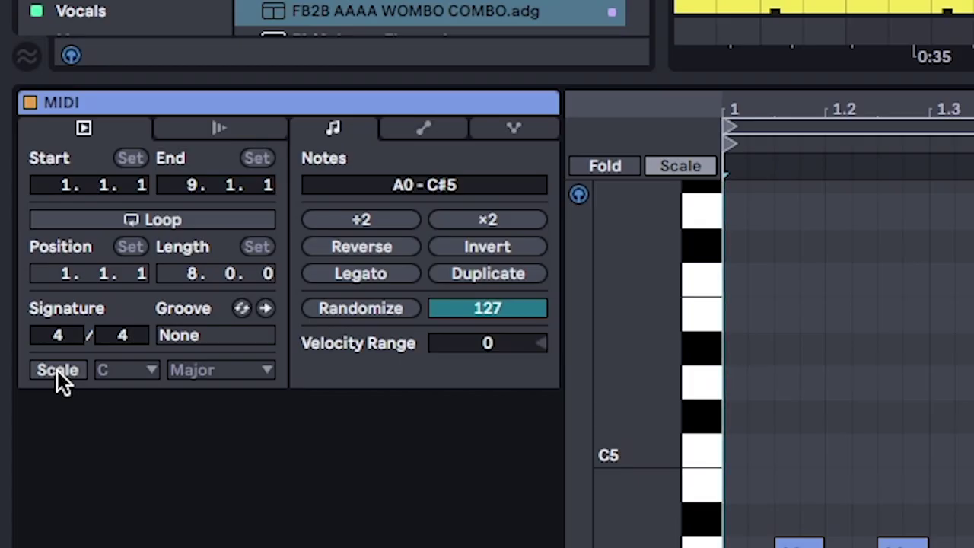
Set the clip scale to A Major and fold the piano roll to show only scale notes.
{"action": "left_click", "coordinate": [59, 369]}
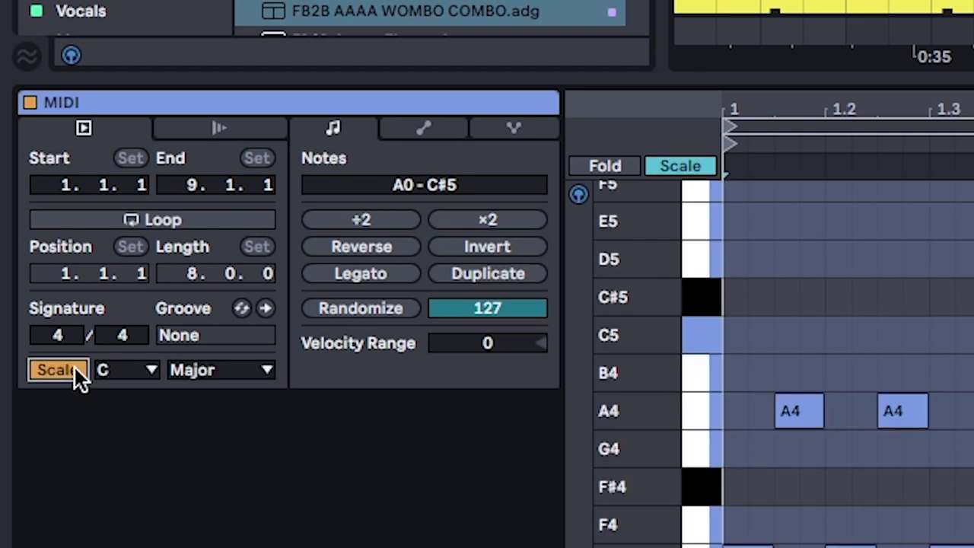
{"action": "left_click", "coordinate": [125, 370]}
{"action": "left_click", "coordinate": [121, 547]}
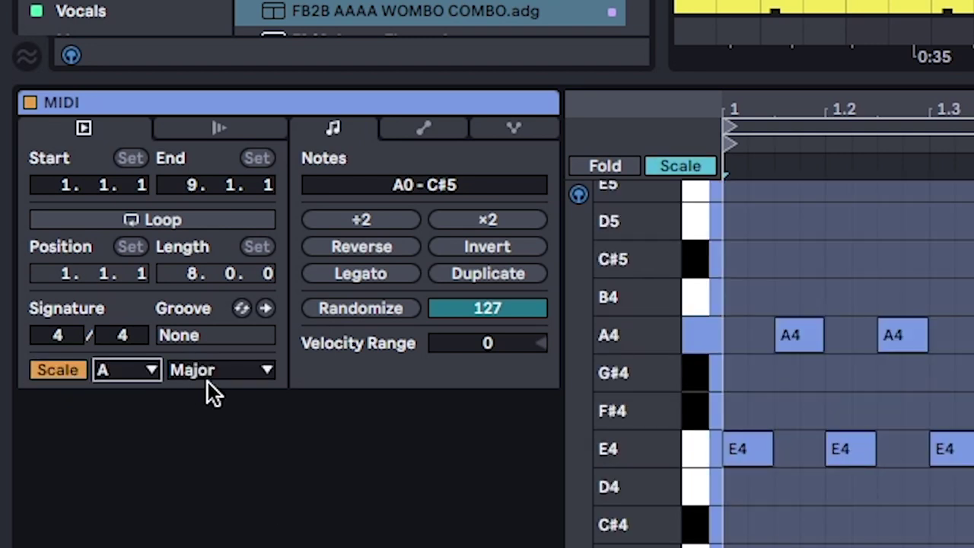
{"action": "left_click", "coordinate": [679, 172]}
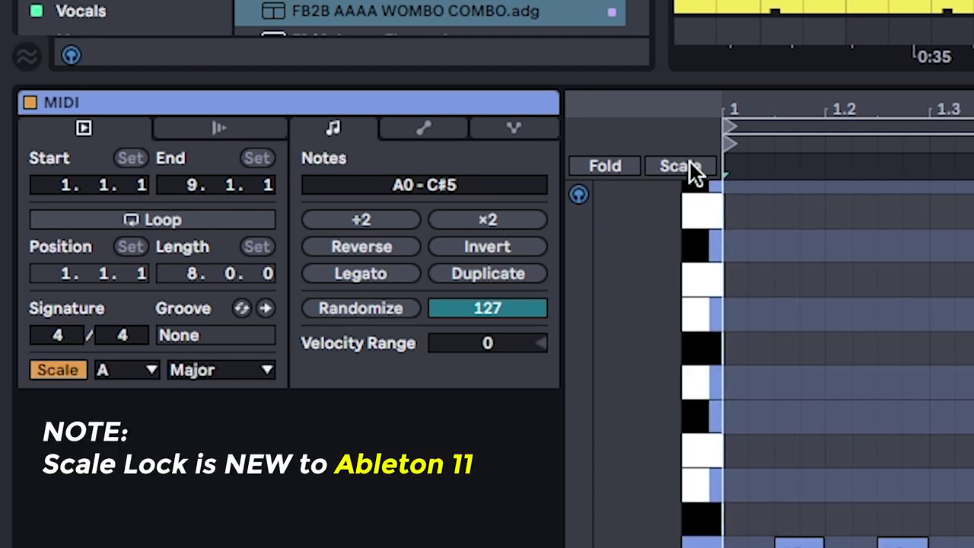
{"action": "left_click", "coordinate": [689, 162]}
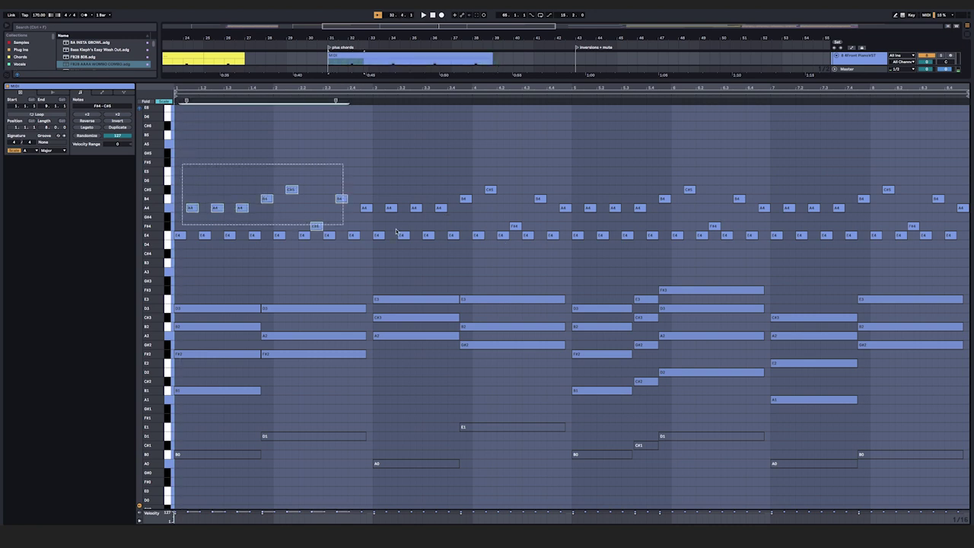
Start playback mid-clip and scroll the arrangement right toward the lead track.
{"action": "left_click", "coordinate": [541, 171]}
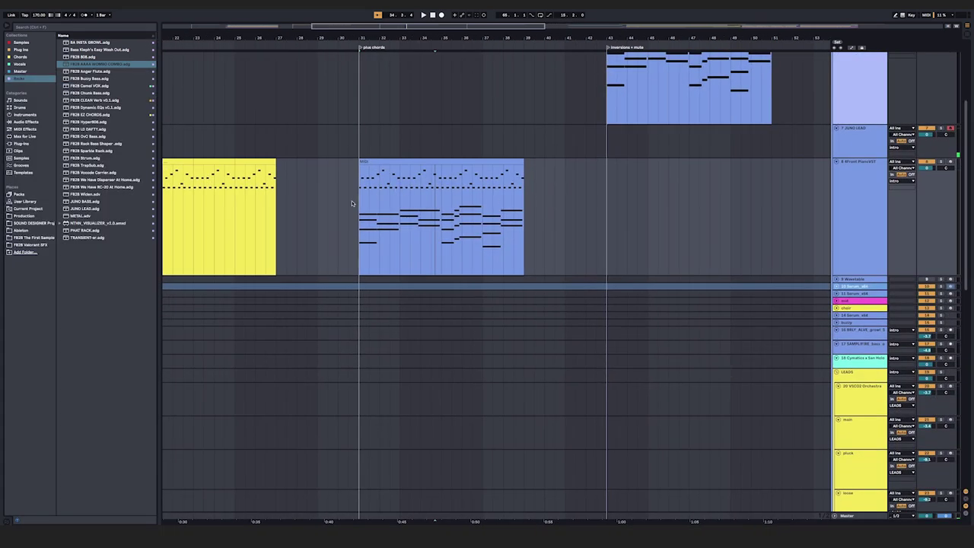
{"action": "scroll", "coordinate": [655, 204], "scroll_direction": "right", "scroll_amount": 15}
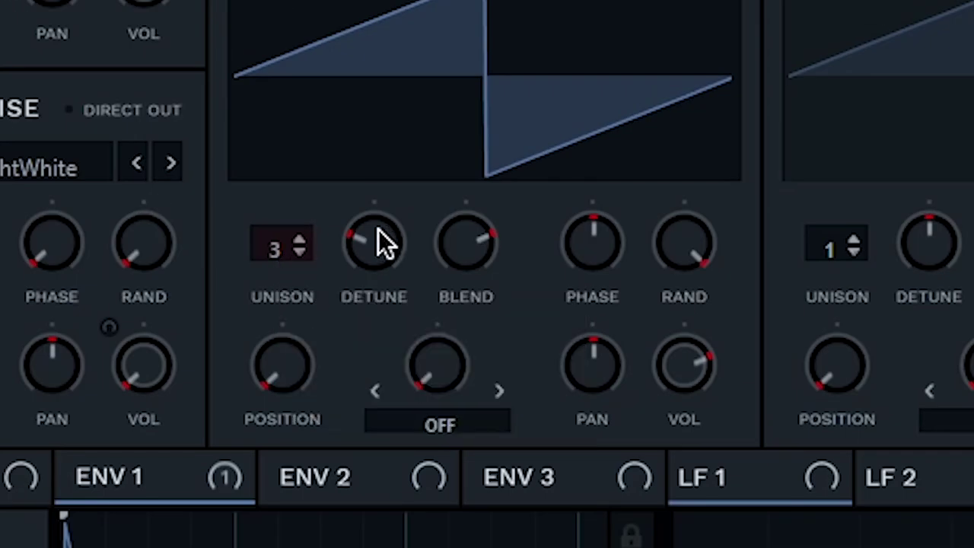
{"action": "mouse_move", "coordinate": [378, 253]}
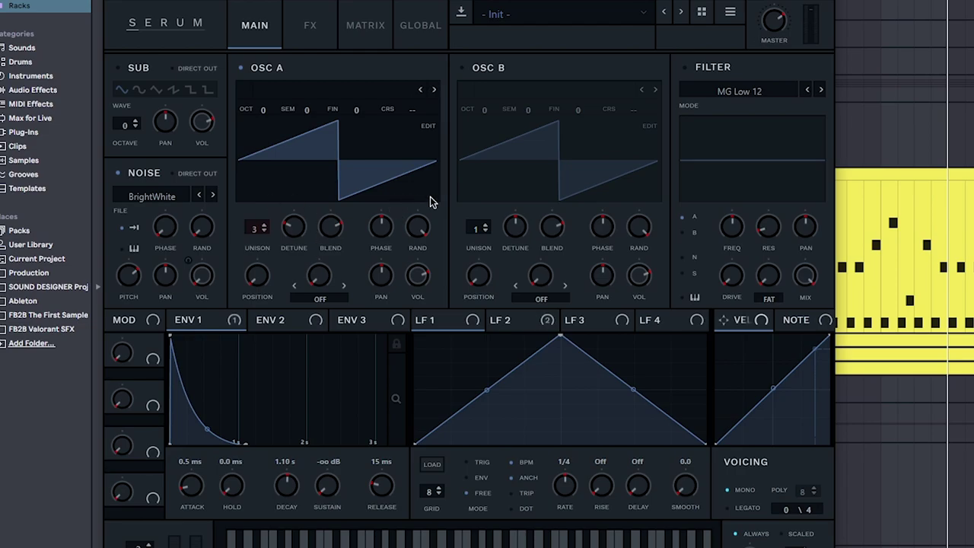
{"action": "left_click_drag", "start_coordinate": [257, 228], "coordinate": [252, 293]}
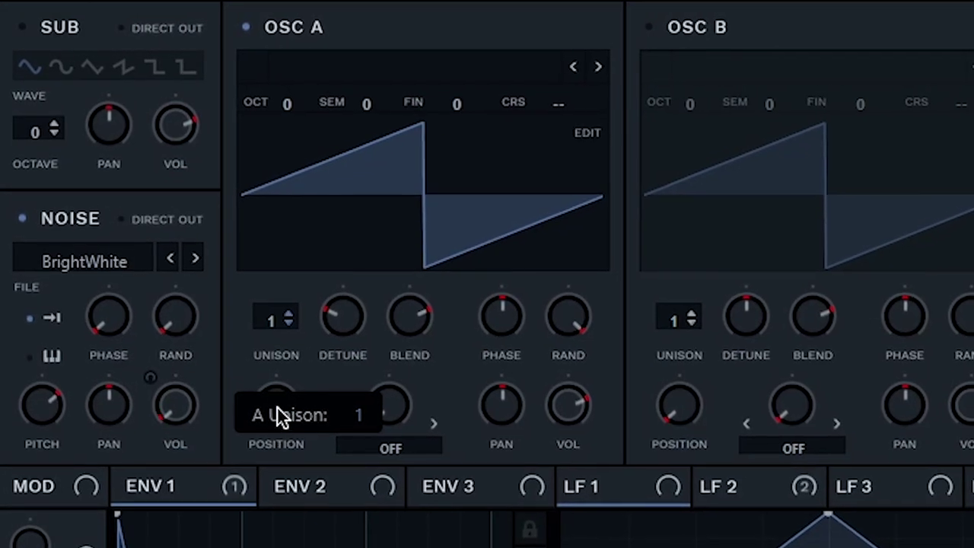
{"action": "left_click_drag", "start_coordinate": [277, 407], "coordinate": [291, 338]}
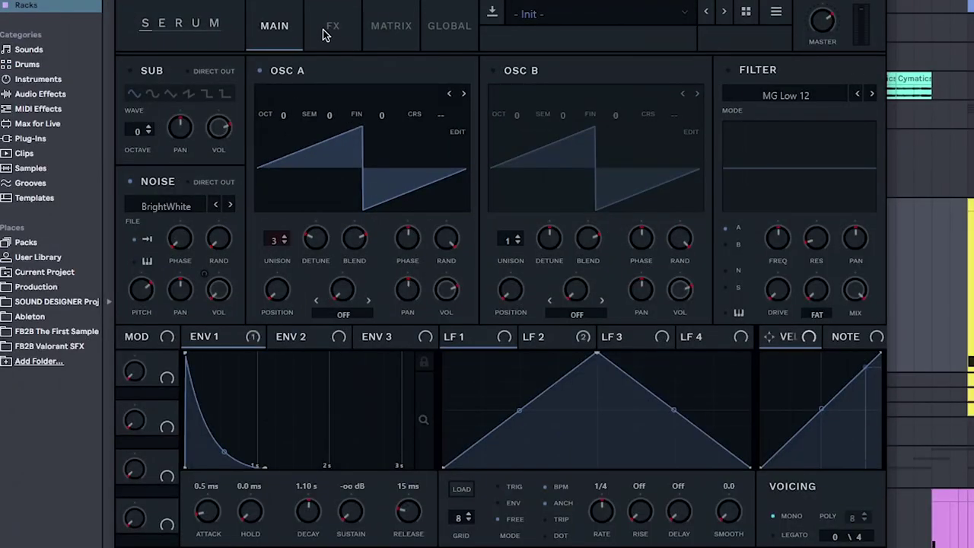
Turn on Serum's noise oscillator and check what modulates its volume.
{"action": "left_click", "coordinate": [533, 337]}
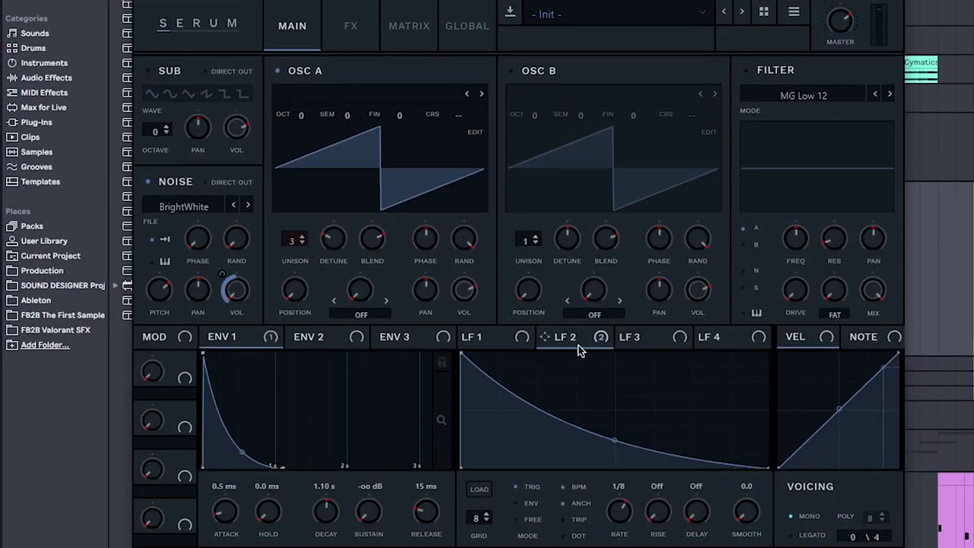
{"action": "left_click", "coordinate": [148, 182]}
{"action": "right_click", "coordinate": [232, 295]}
{"action": "left_click", "coordinate": [265, 202]}
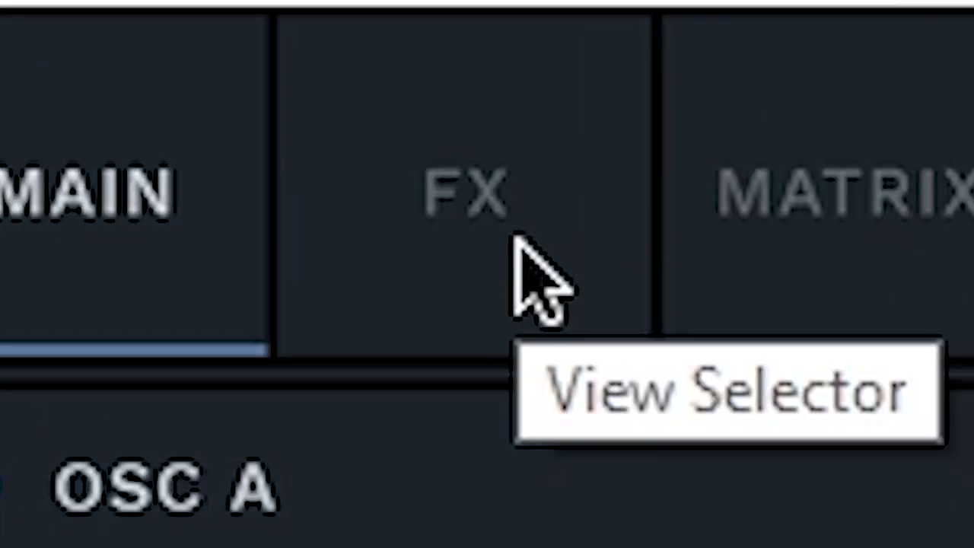
Enable Distortion, Compressor and Filter effects, A/B-ing the Filter off and back on.
{"action": "left_click", "coordinate": [358, 36]}
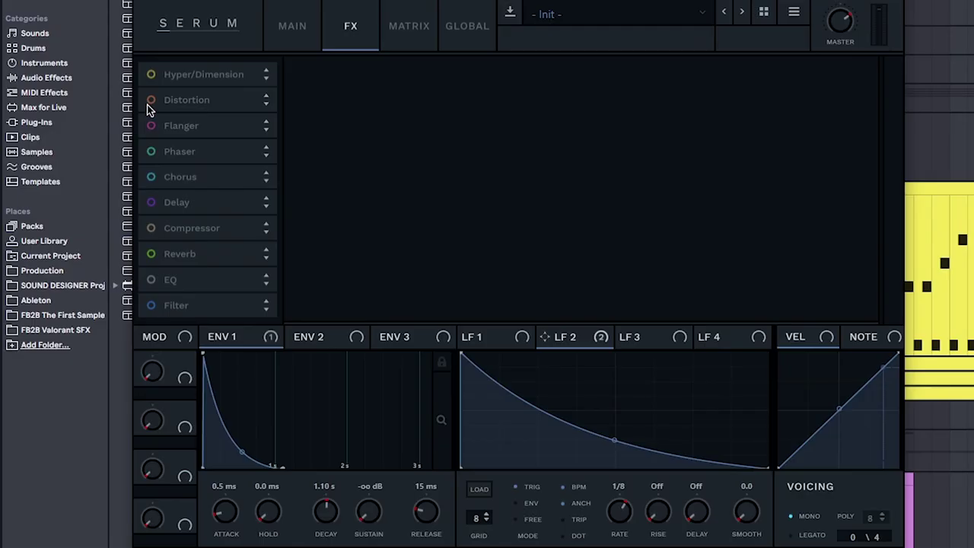
{"action": "left_click", "coordinate": [151, 99]}
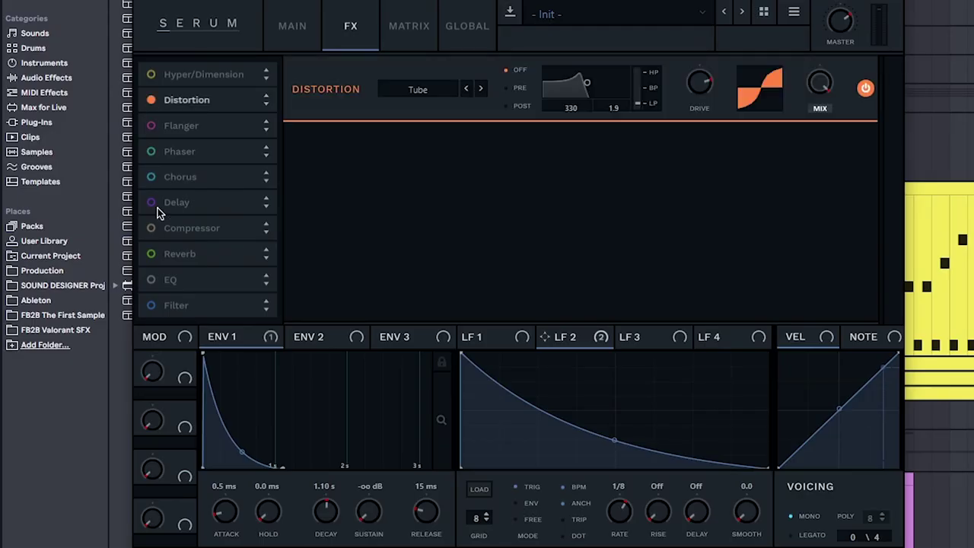
{"action": "left_click", "coordinate": [152, 228]}
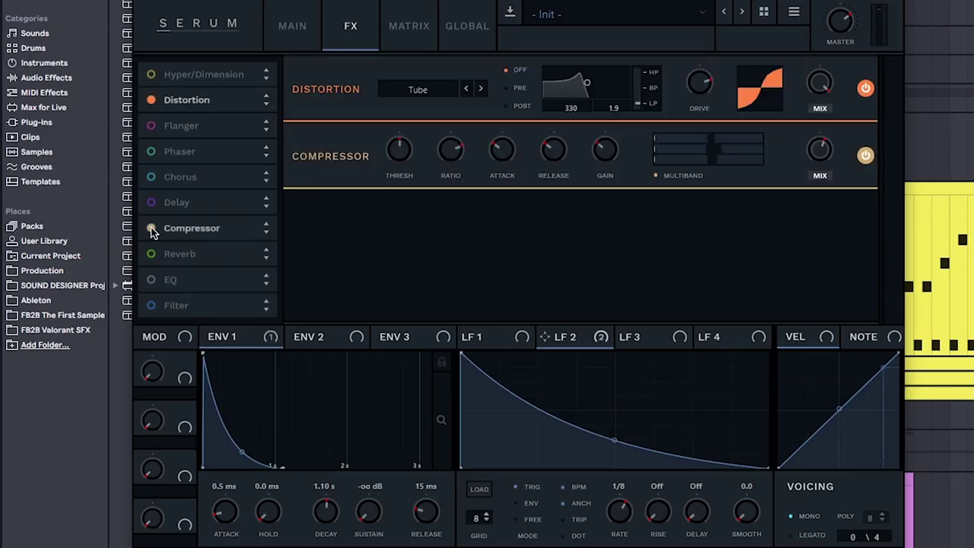
{"action": "left_click", "coordinate": [152, 306]}
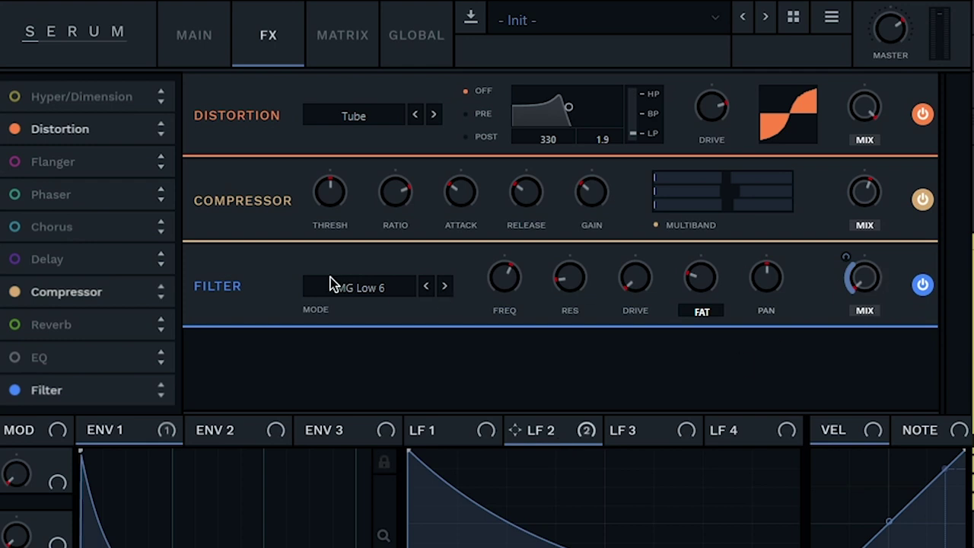
{"action": "left_click", "coordinate": [923, 291]}
{"action": "left_click", "coordinate": [922, 286]}
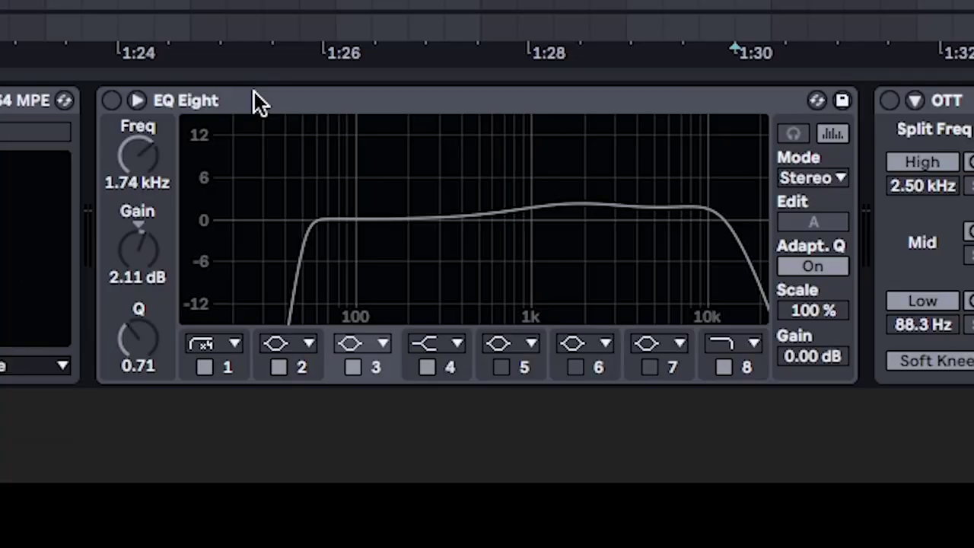
Switch on the EQ Eight before OTT and briefly play the song to hear it.
{"action": "left_click", "coordinate": [199, 454]}
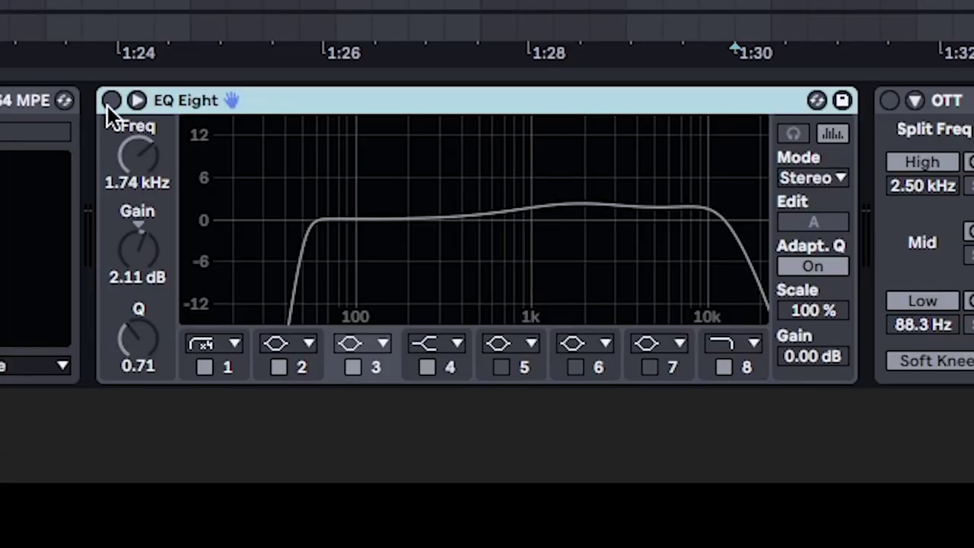
{"action": "left_click", "coordinate": [110, 101]}
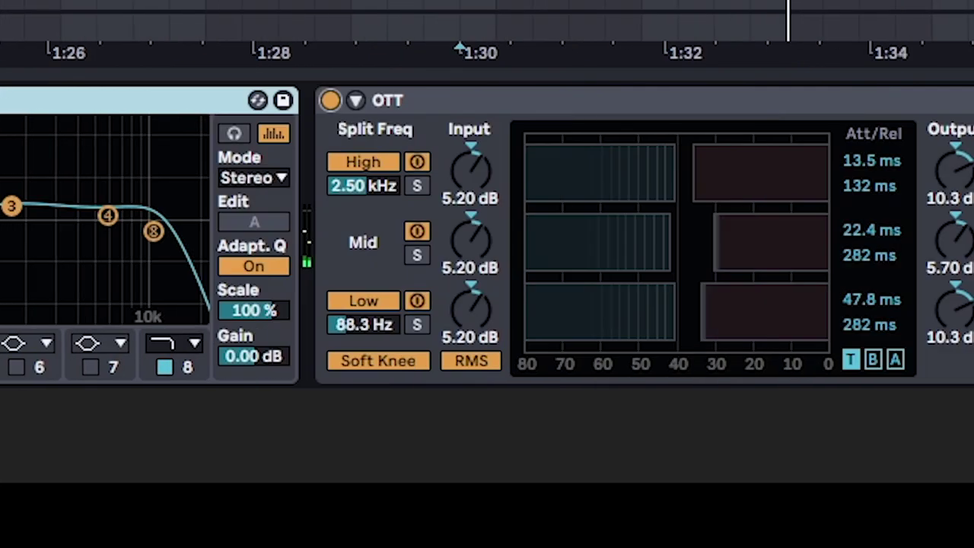
{"action": "key", "text": "space"}
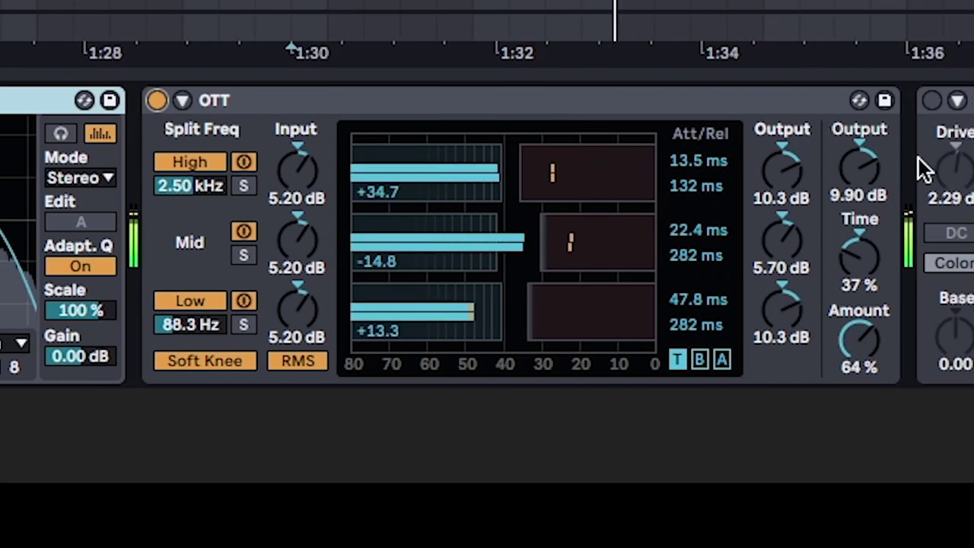
{"action": "key", "text": "space"}
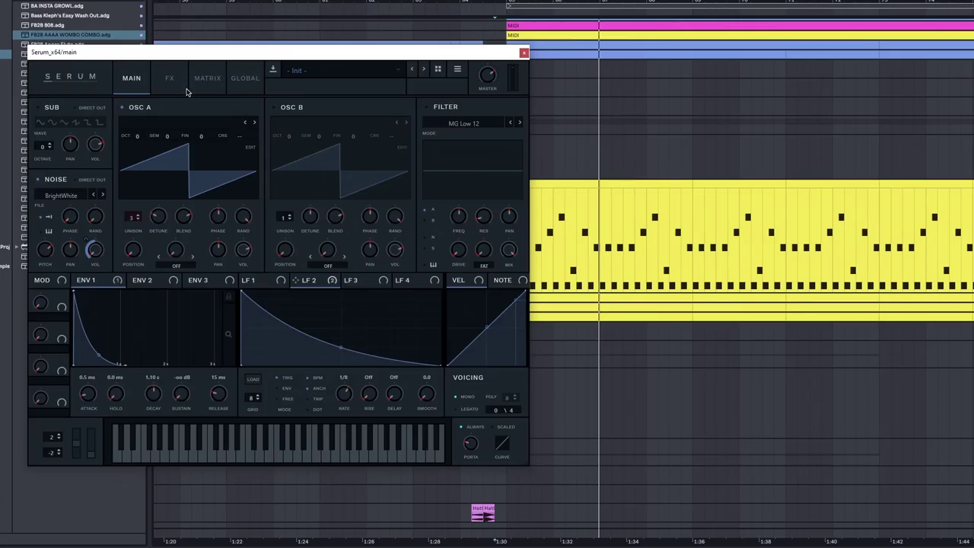
View Serum's Env 1 and LFO 2 matrix routings, then select bars 65–70 of the yellow lead clip.
{"action": "left_click", "coordinate": [206, 78]}
{"action": "scroll", "coordinate": [617, 355], "scroll_direction": "left", "scroll_amount": 3}
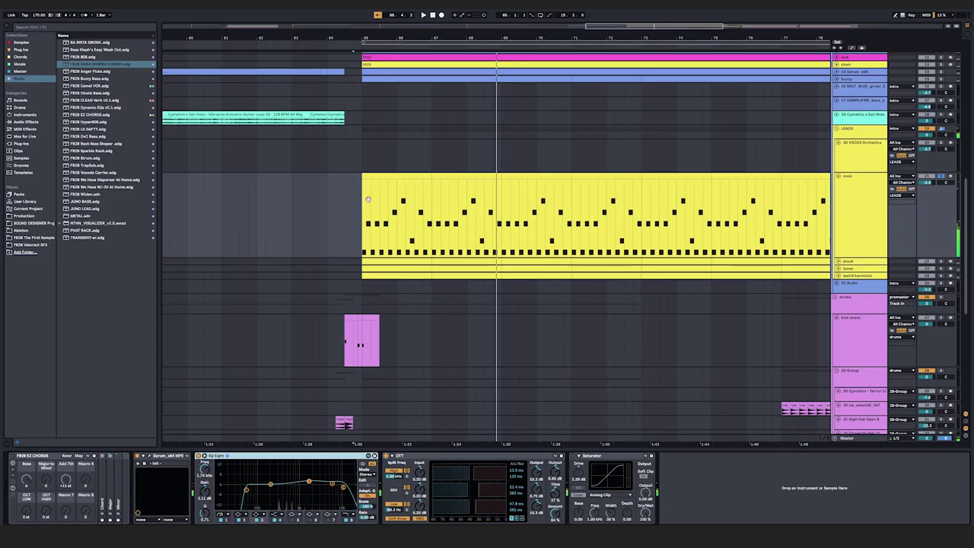
{"action": "scroll", "coordinate": [367, 199], "scroll_direction": "down", "scroll_amount": 2}
{"action": "left_click_drag", "start_coordinate": [601, 171], "coordinate": [427, 171]}
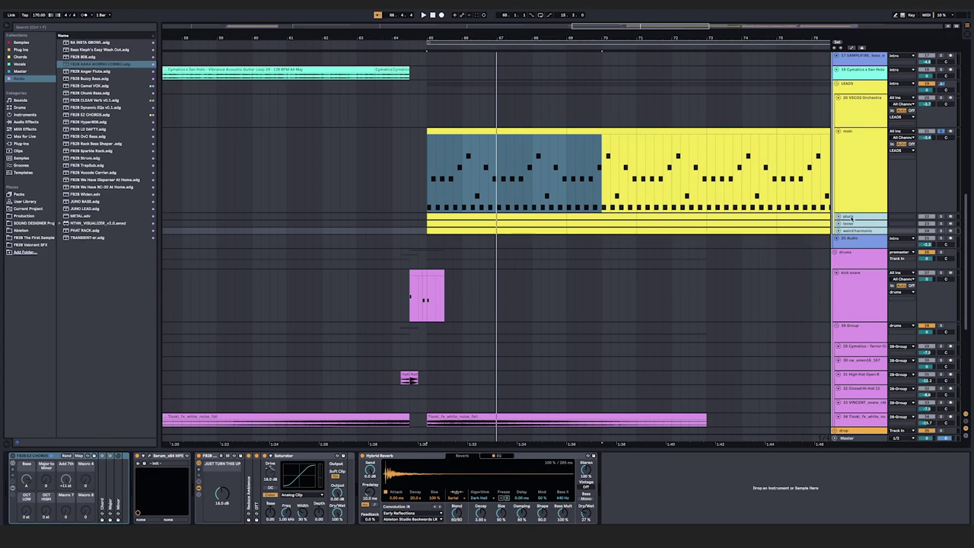
Select the other lead layer's first-bar clip, moving the selection to the lower track.
{"action": "left_click", "coordinate": [849, 217]}
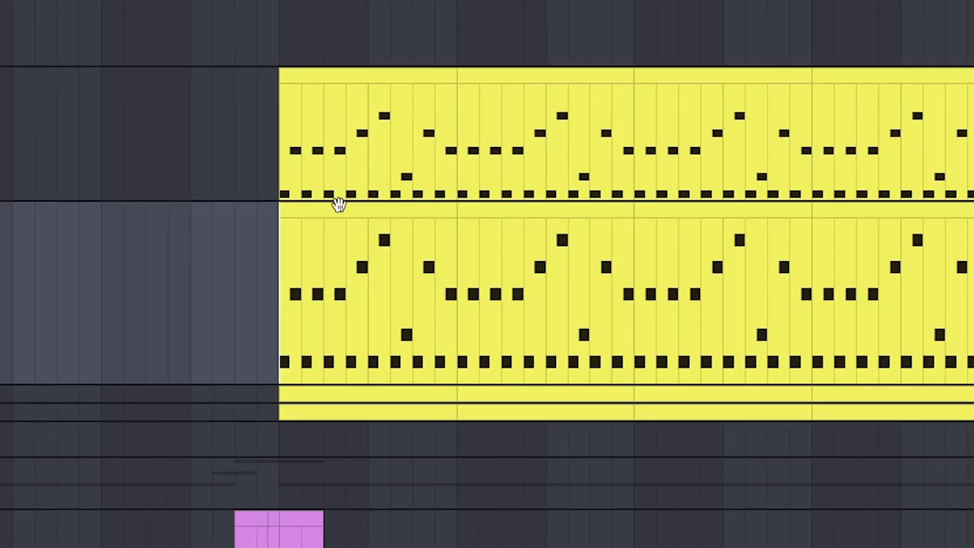
{"action": "left_click", "coordinate": [456, 137]}
{"action": "left_click", "coordinate": [463, 131]}
{"action": "key", "text": "Down"}
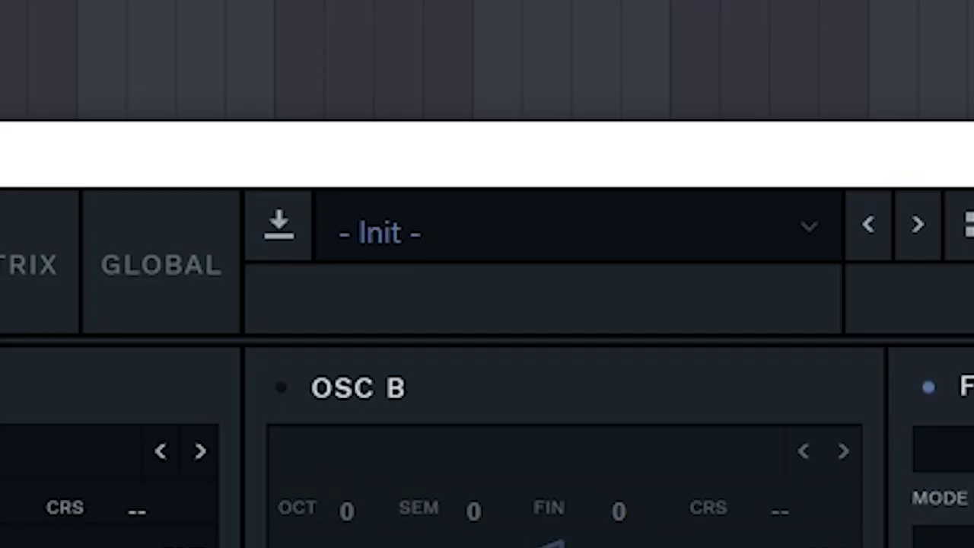
Browse OSC A's wavetables without changing BS2 - Filthy, and check its position modulation.
{"action": "left_click", "coordinate": [361, 104]}
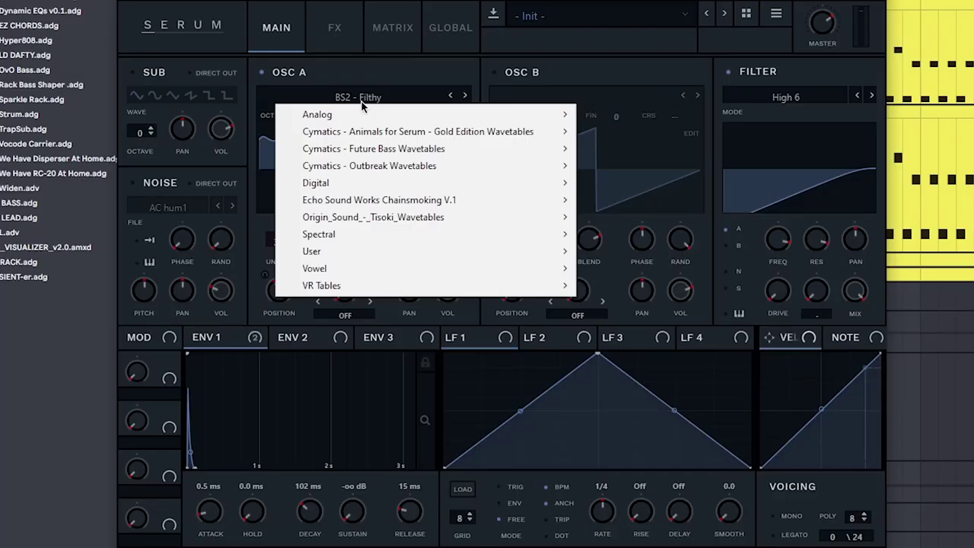
{"action": "mouse_move", "coordinate": [366, 119]}
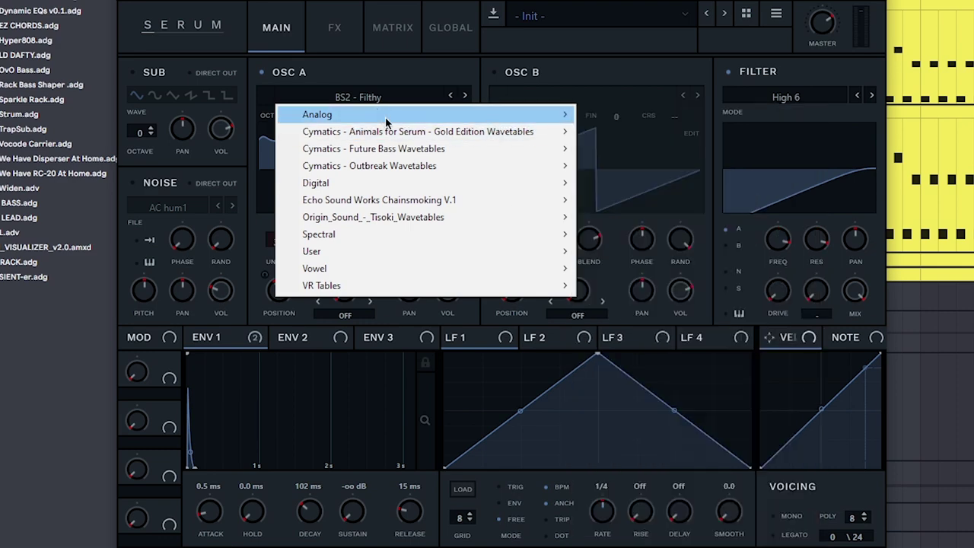
{"action": "left_click", "coordinate": [320, 94]}
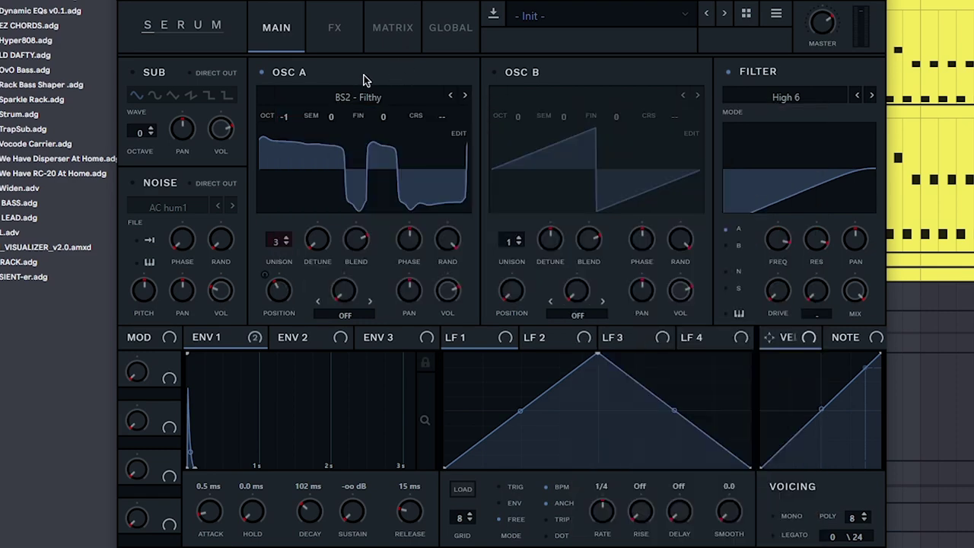
{"action": "right_click", "coordinate": [279, 307]}
{"action": "left_click", "coordinate": [278, 296]}
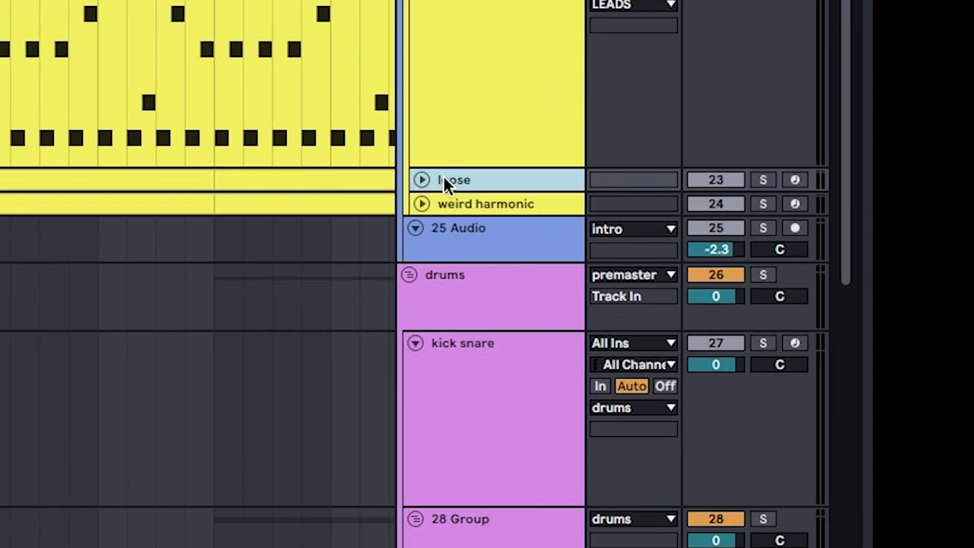
Expand the loose lead track to show its clips.
{"action": "key", "text": "u"}
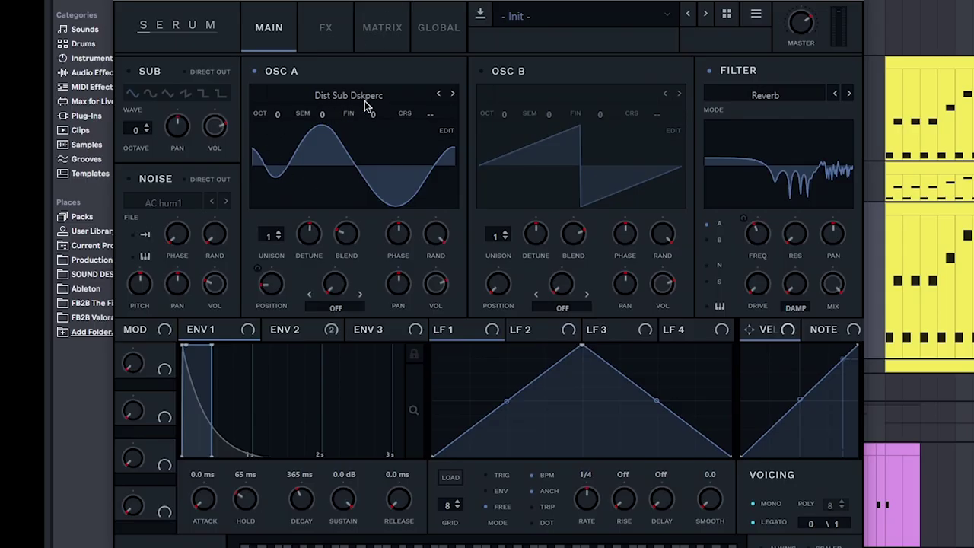
{"action": "left_click", "coordinate": [371, 103]}
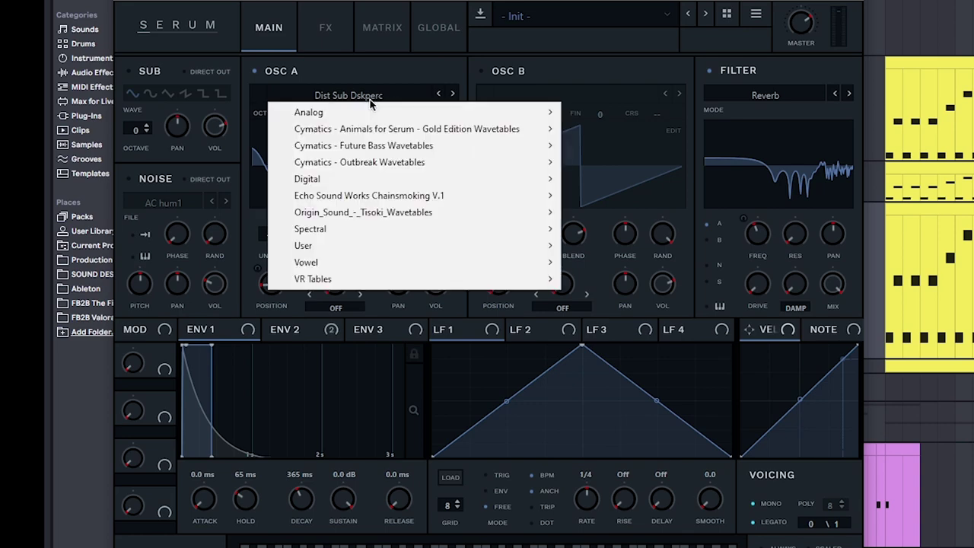
{"action": "mouse_move", "coordinate": [367, 184]}
{"action": "left_click", "coordinate": [607, 335]}
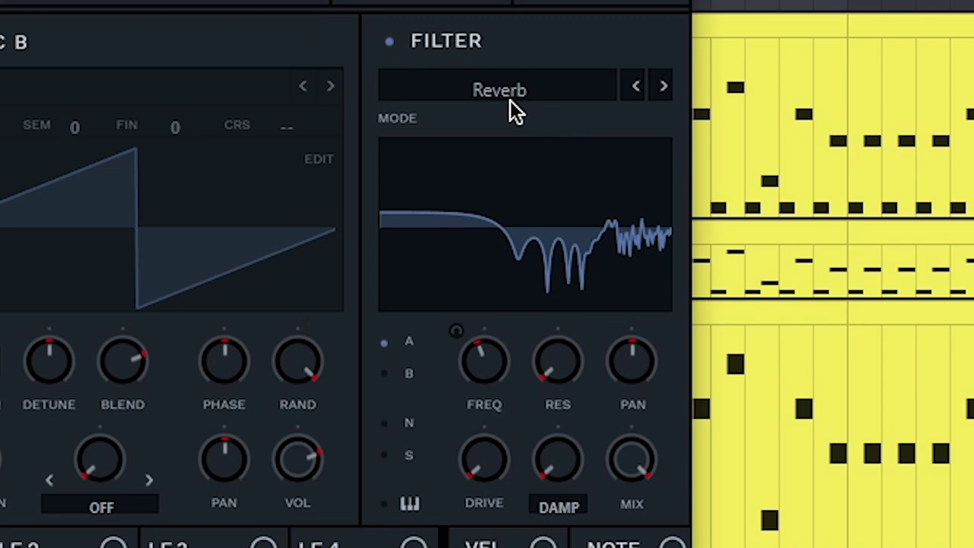
Browse filter type categories, then route envelope 2 to the filter cutoff at a reduced amount.
{"action": "left_click", "coordinate": [771, 100]}
{"action": "mouse_move", "coordinate": [764, 163]}
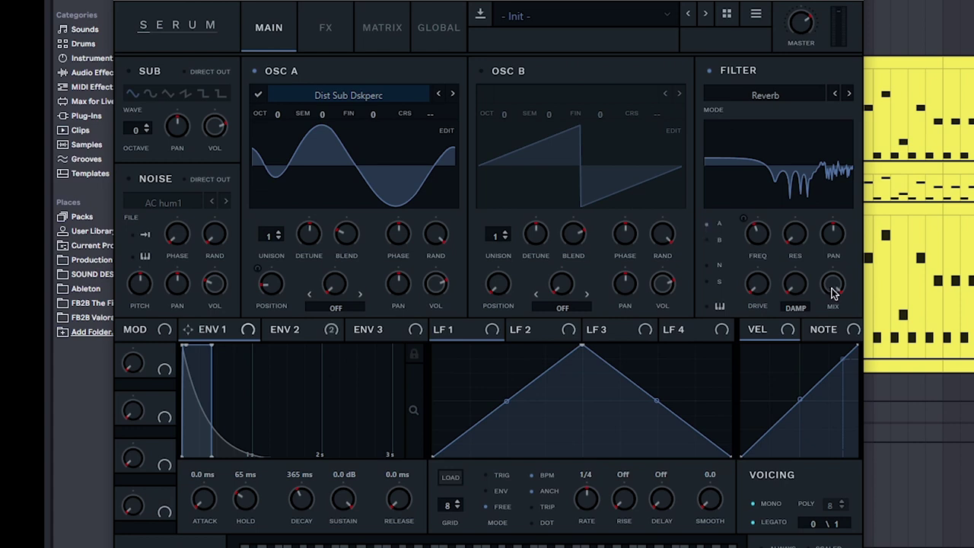
{"action": "left_click", "coordinate": [293, 335]}
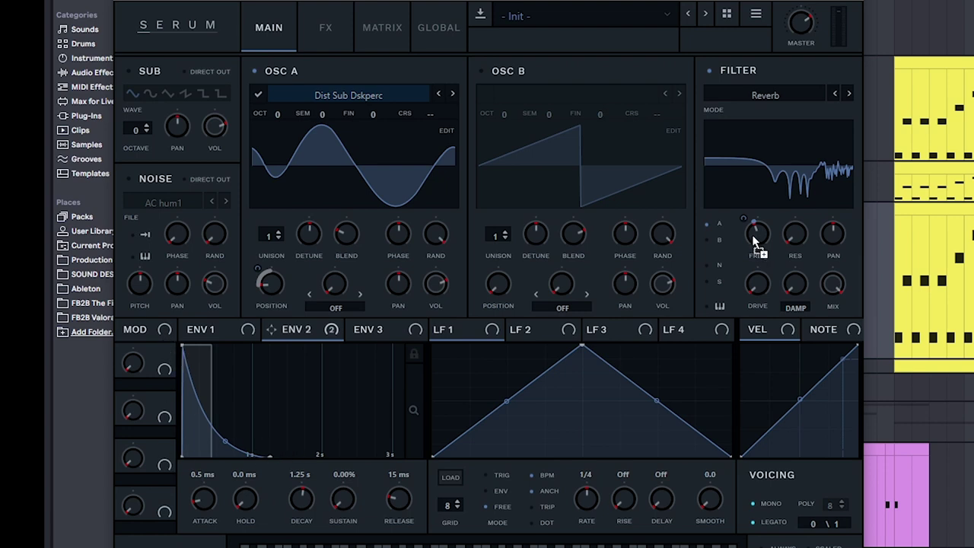
{"action": "left_click_drag", "start_coordinate": [754, 241], "coordinate": [777, 246]}
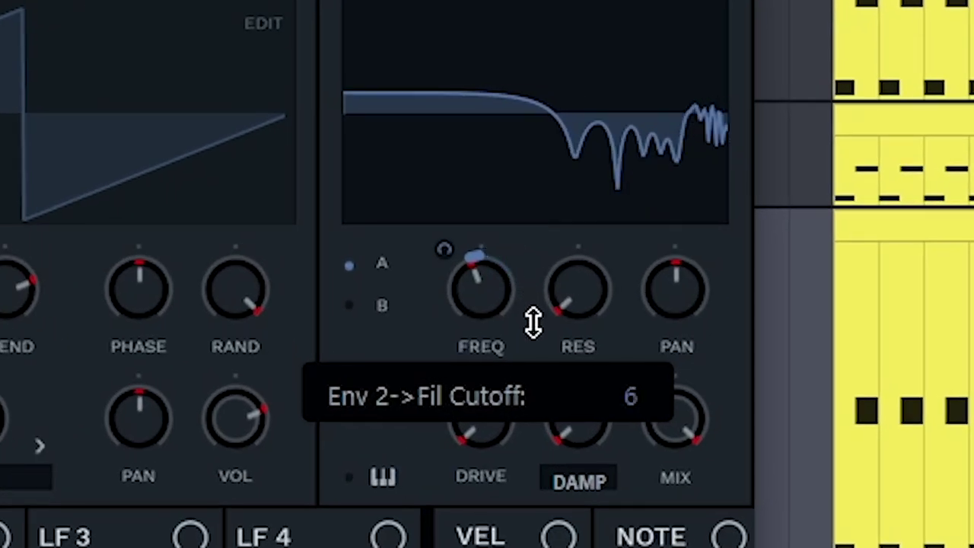
{"action": "left_click_drag", "start_coordinate": [532, 323], "coordinate": [533, 327]}
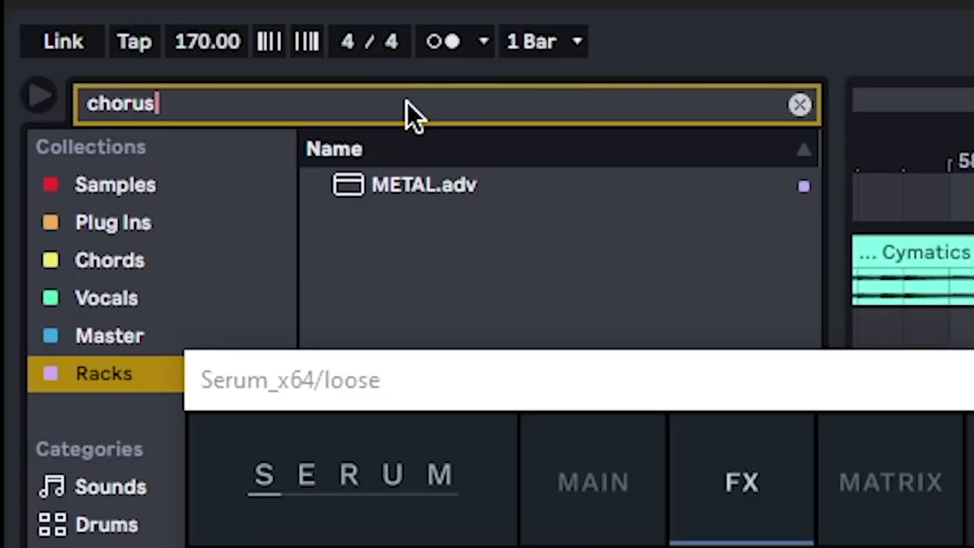
Search the browser for chorus, pick Chorus-Ensemble, and switch off Serum's FX Filter.
{"action": "key", "text": "Return"}
{"action": "left_click", "coordinate": [484, 191]}
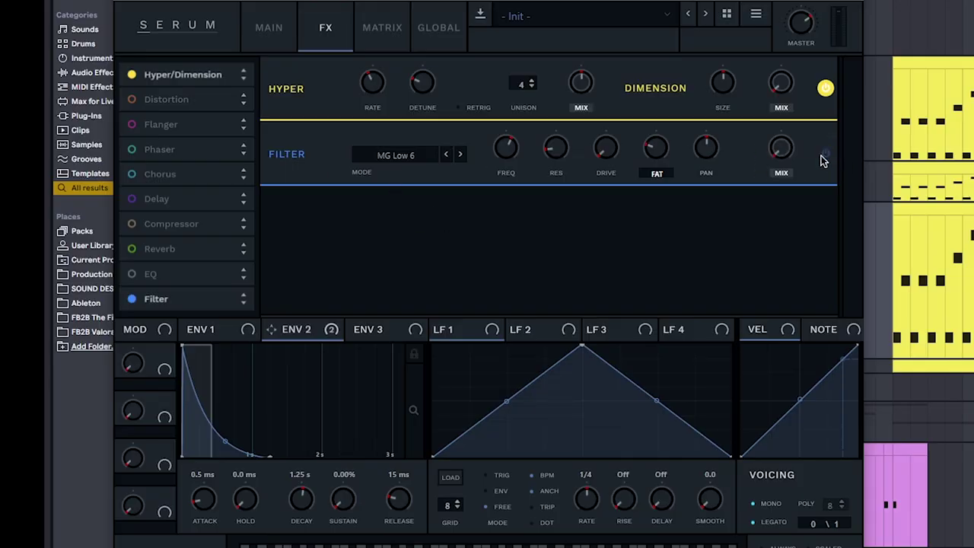
{"action": "left_click", "coordinate": [132, 300]}
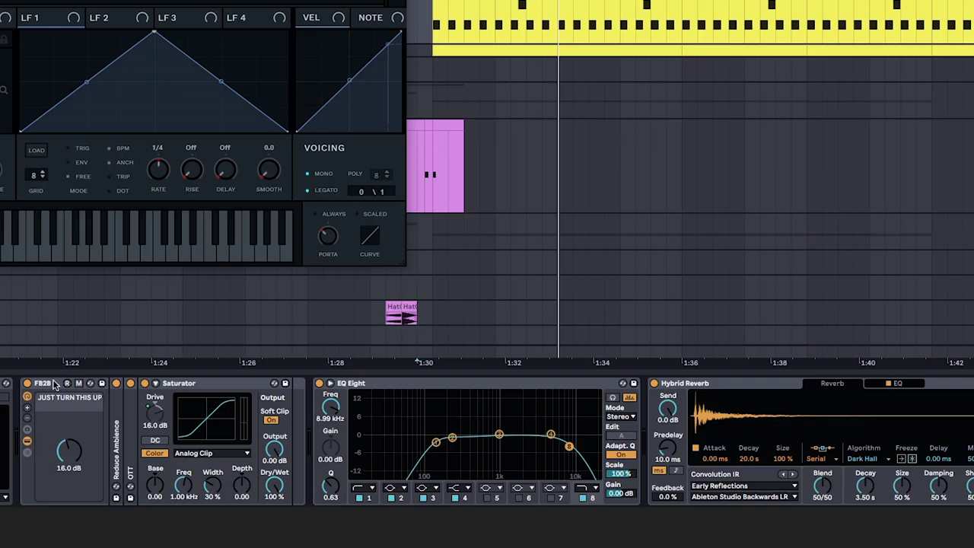
Select the lead's chain from the first effects rack through Hybrid Reverb and start playback.
{"action": "left_click", "coordinate": [112, 388]}
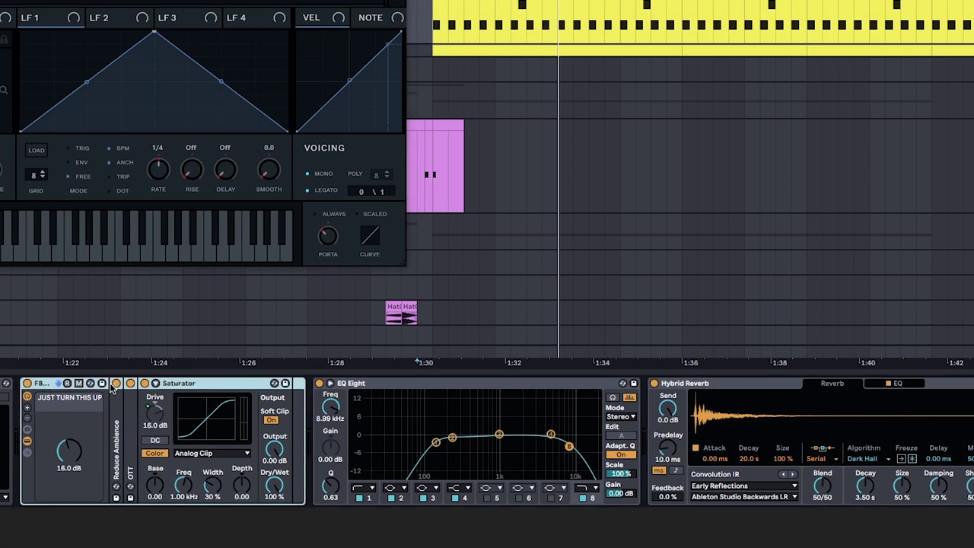
{"action": "left_click", "coordinate": [711, 384], "text": "shift"}
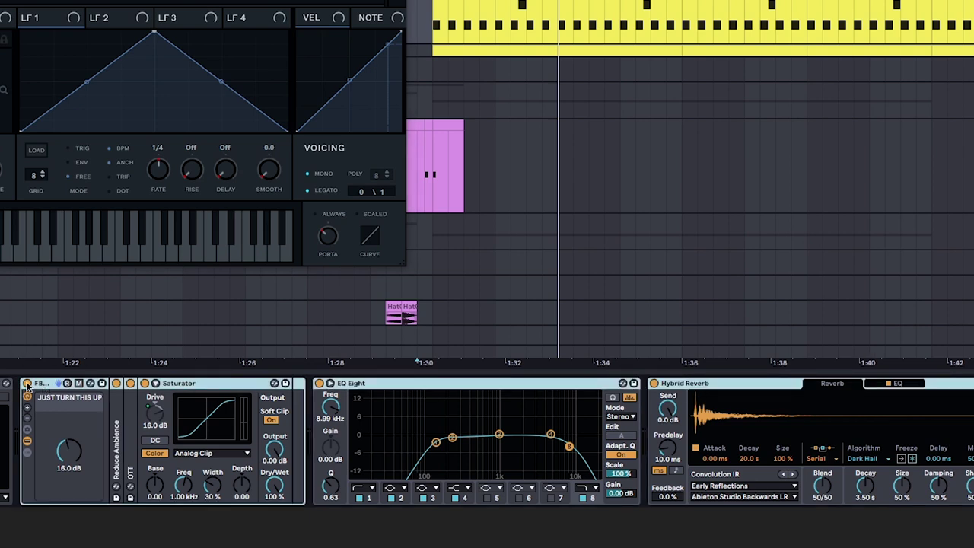
{"action": "key", "text": "space"}
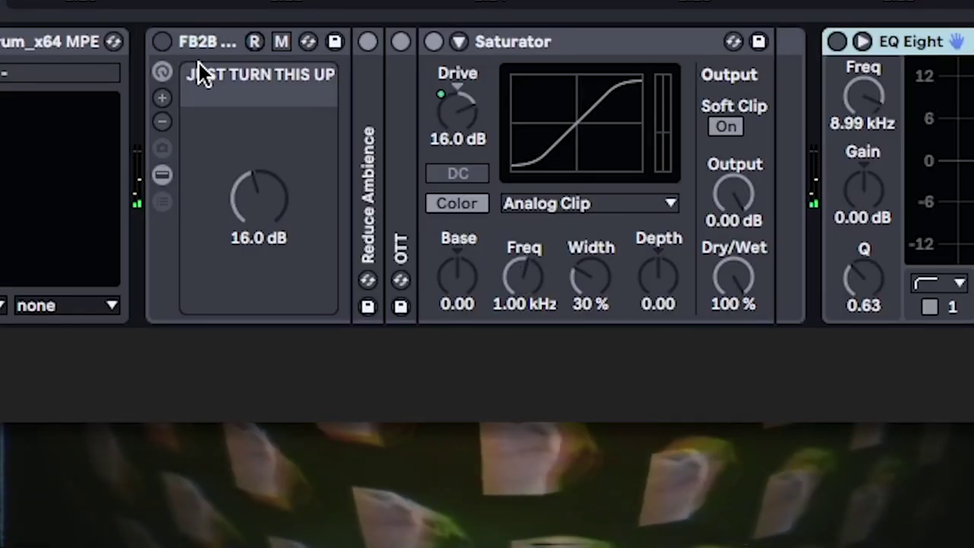
Switch on the FB2B saturation rack, EQ Eight and Hybrid Reverb during playback.
{"action": "left_click", "coordinate": [162, 41]}
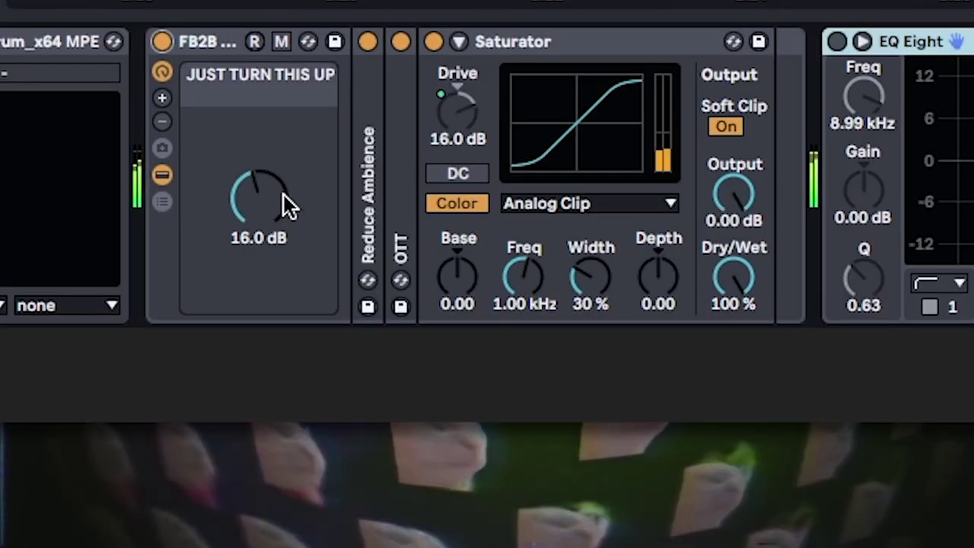
{"action": "left_click", "coordinate": [837, 42]}
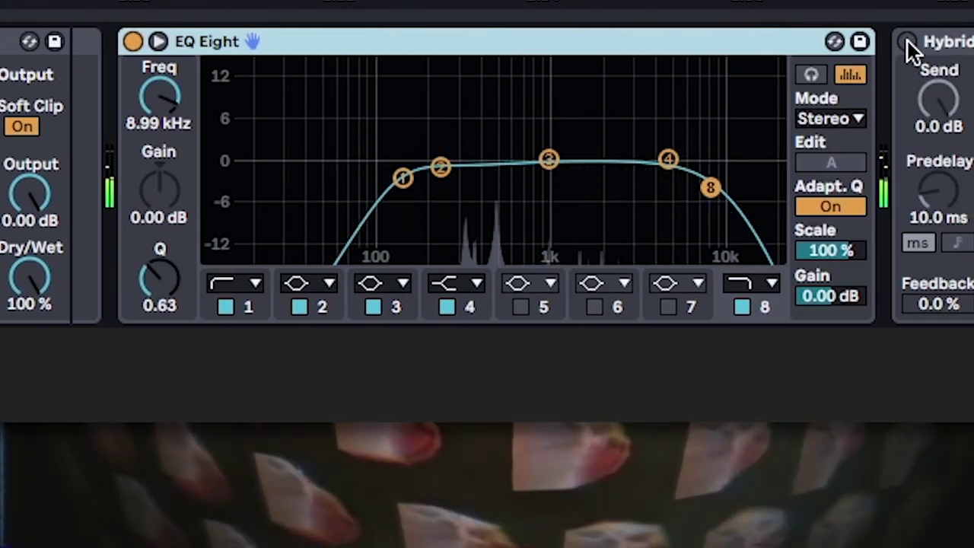
{"action": "left_click", "coordinate": [907, 40]}
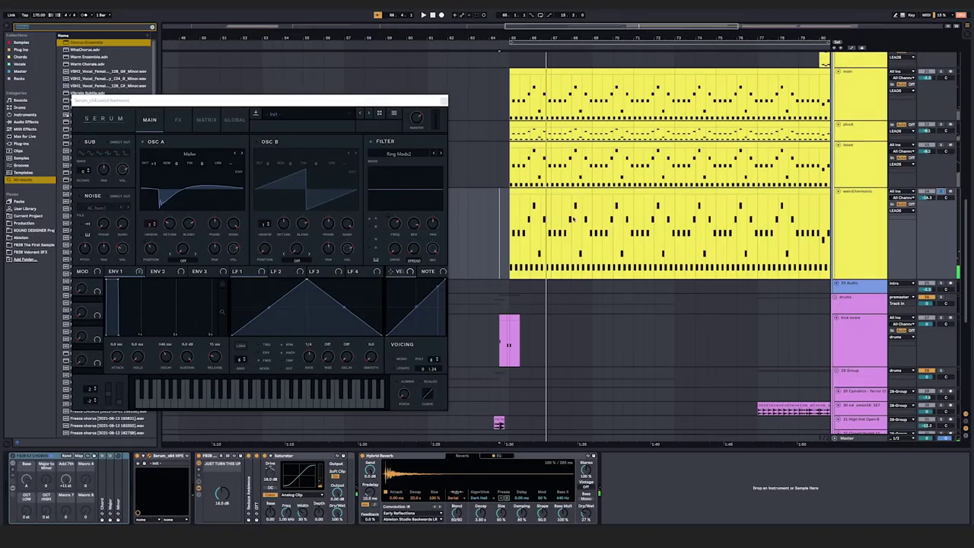
Duplicate the loose track and load the Digital MsAw wavetable into OSC A.
{"action": "key", "text": "ctrl+d"}
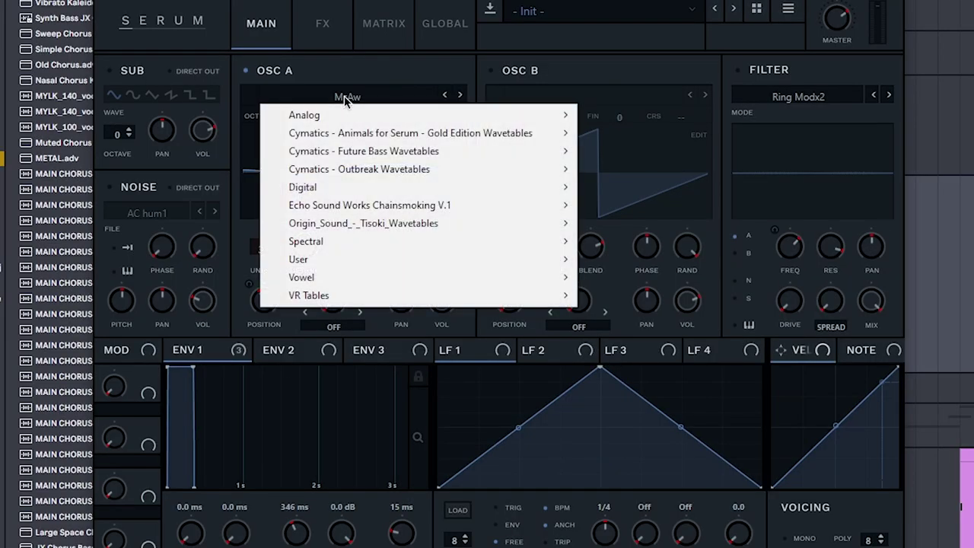
{"action": "mouse_move", "coordinate": [365, 115]}
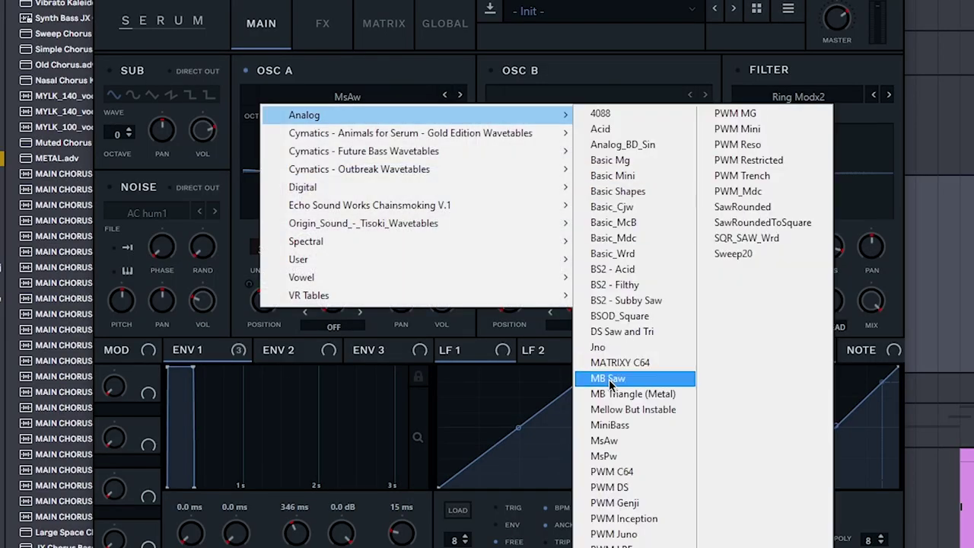
{"action": "left_click", "coordinate": [609, 379]}
{"action": "left_click", "coordinate": [346, 98]}
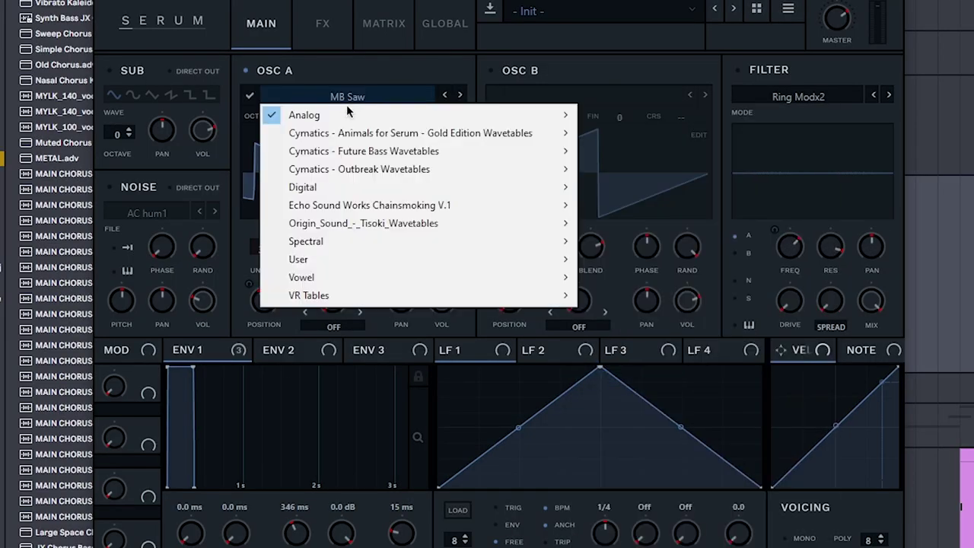
{"action": "mouse_move", "coordinate": [534, 194]}
{"action": "left_click", "coordinate": [730, 275]}
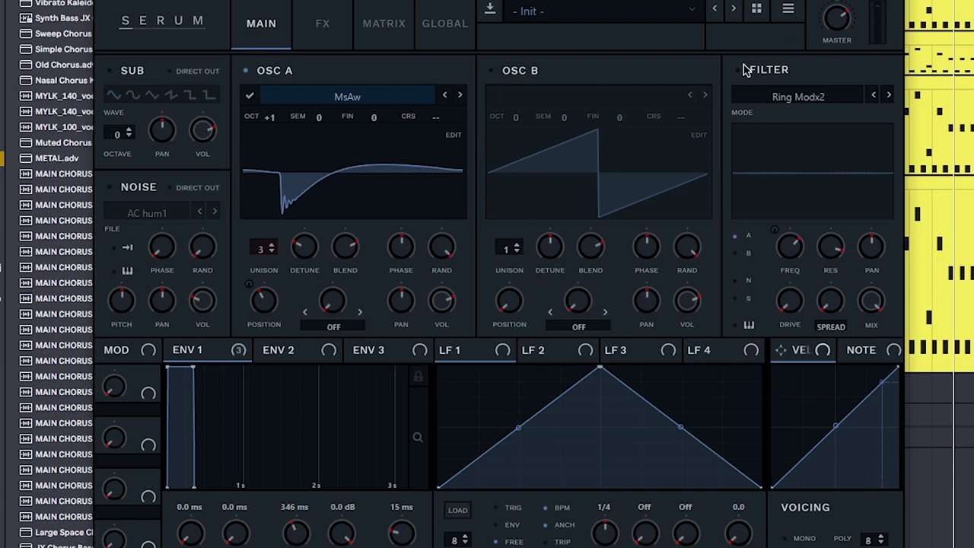
Enable Serum's oscillator filter with Ring Modx2 as the filter type.
{"action": "left_click", "coordinate": [739, 70]}
{"action": "left_click", "coordinate": [798, 97]}
{"action": "left_click", "coordinate": [909, 276]}
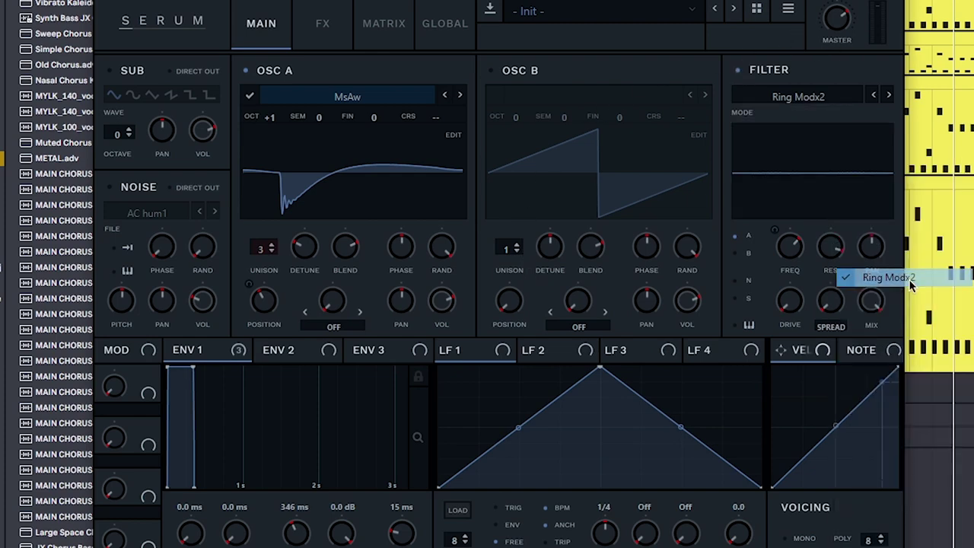
Add Compressor and Chorus in Serum's FX rack and switch off the FX Filter.
{"action": "left_click", "coordinate": [321, 31]}
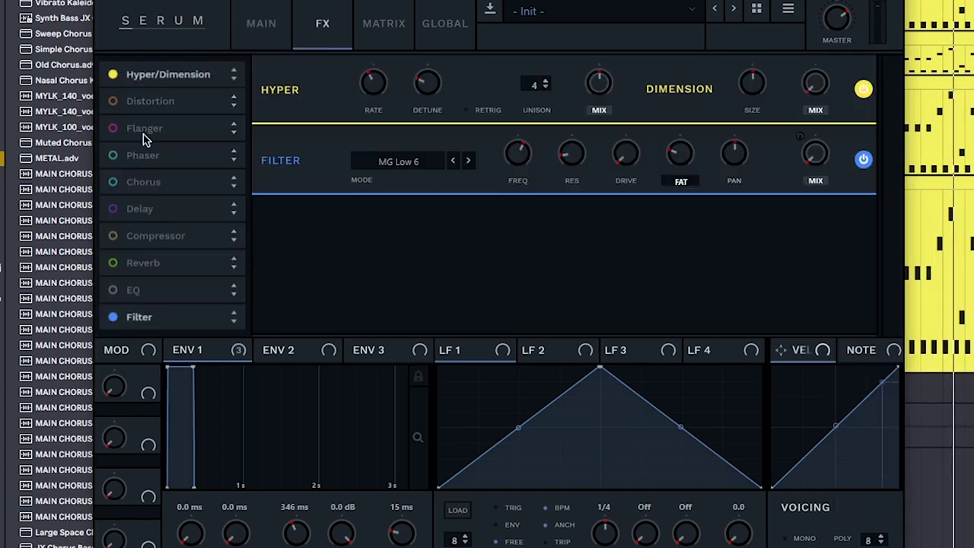
{"action": "left_click", "coordinate": [113, 238]}
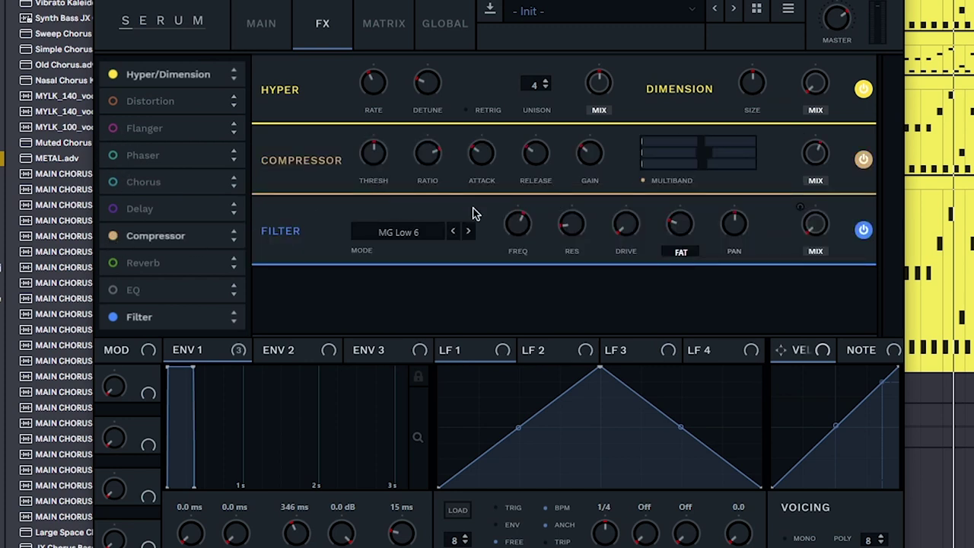
{"action": "left_click", "coordinate": [113, 183]}
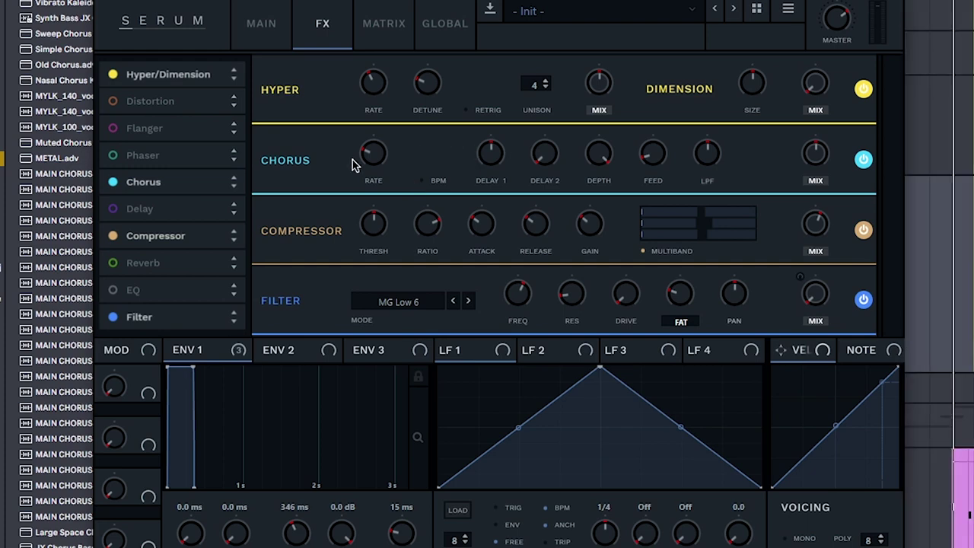
{"action": "left_click", "coordinate": [263, 24]}
{"action": "left_click", "coordinate": [312, 29]}
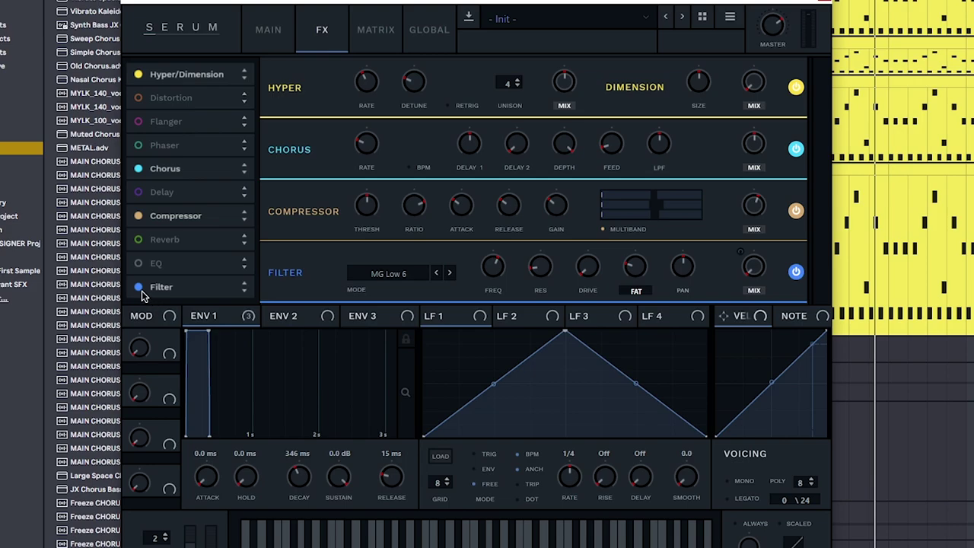
{"action": "left_click", "coordinate": [140, 288]}
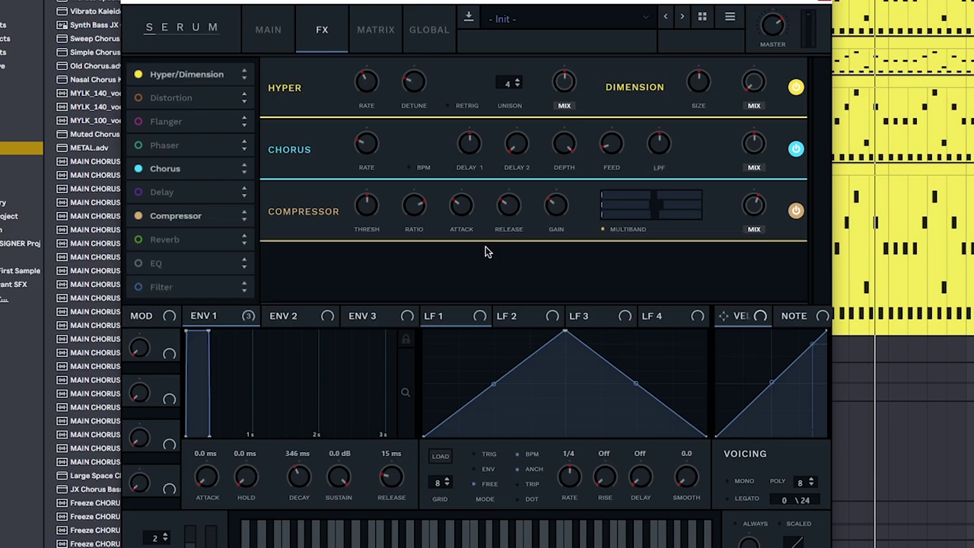
{"action": "scroll", "coordinate": [668, 254], "scroll_direction": "left", "scroll_amount": 3}
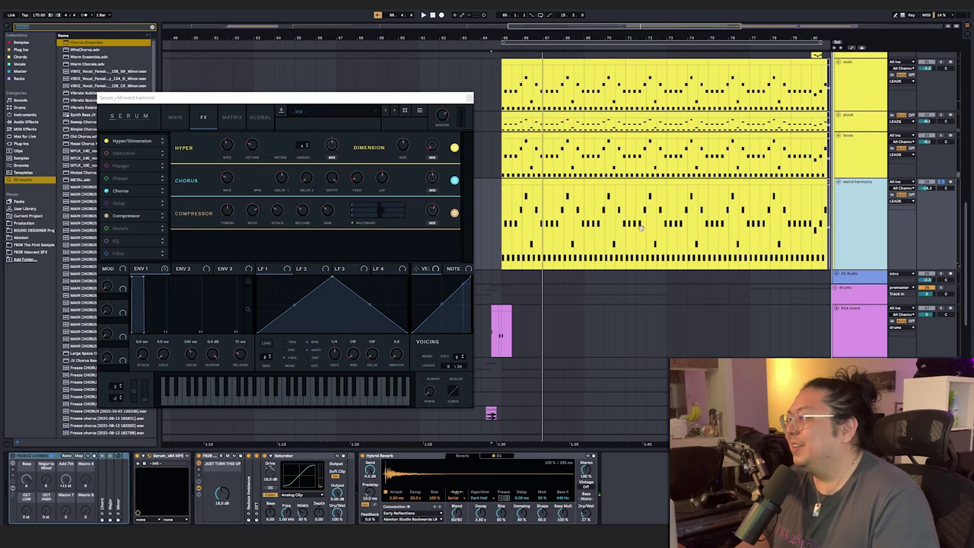
{"action": "scroll", "coordinate": [654, 251], "scroll_direction": "up", "scroll_amount": 1}
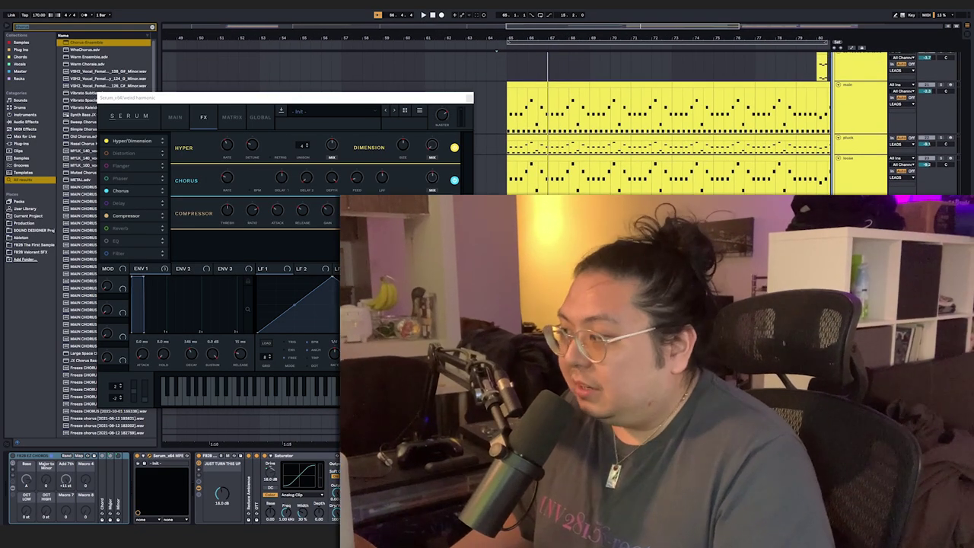
{"action": "scroll", "coordinate": [662, 122], "scroll_direction": "right", "scroll_amount": 2}
{"action": "scroll", "coordinate": [662, 121], "scroll_direction": "up", "scroll_amount": 1}
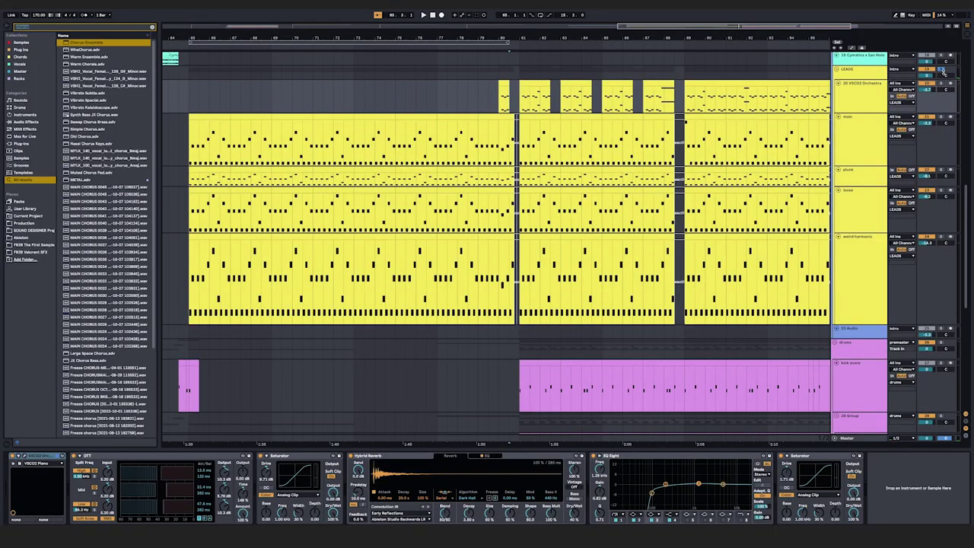
Check that the VSCO2 Orchestra instrument is set to Upright Piano.
{"action": "left_click", "coordinate": [942, 72]}
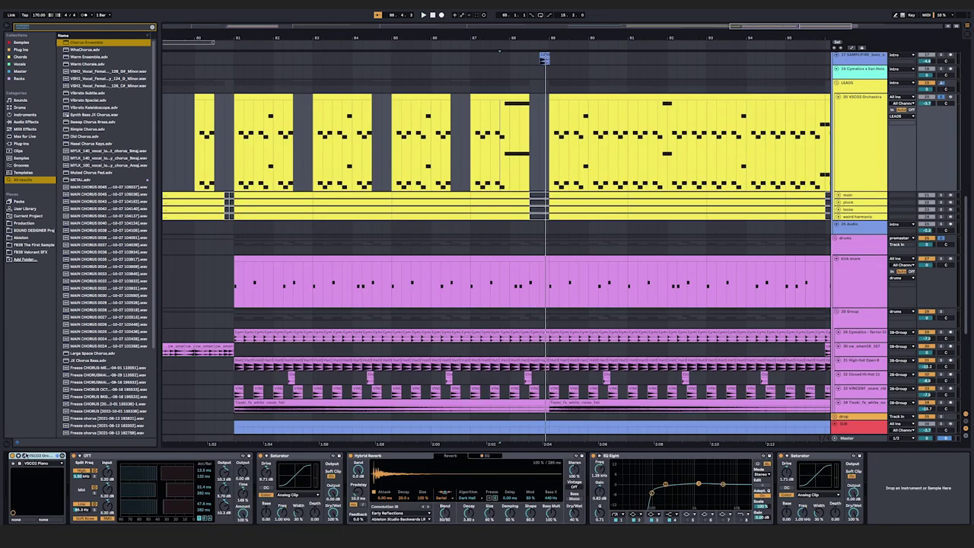
{"action": "left_click", "coordinate": [24, 455]}
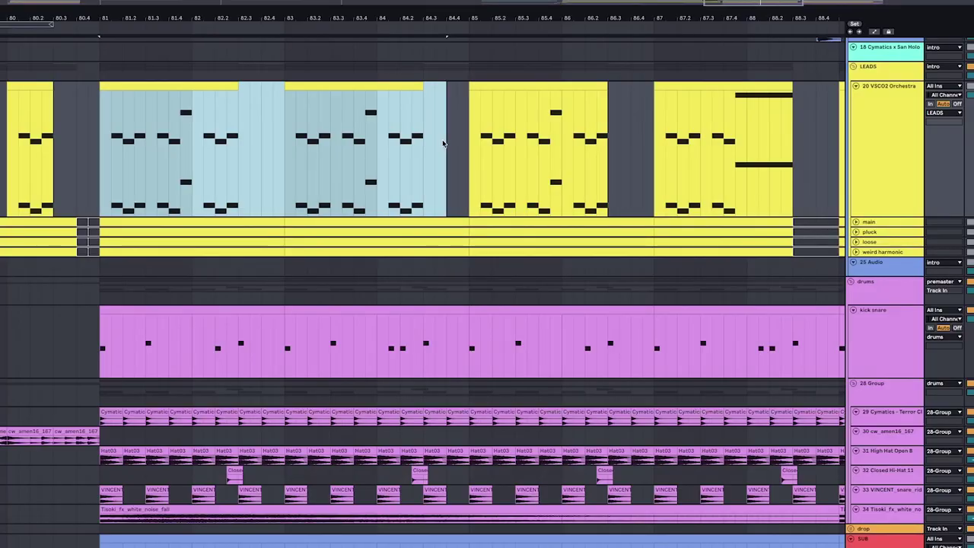
{"action": "left_click", "coordinate": [439, 146]}
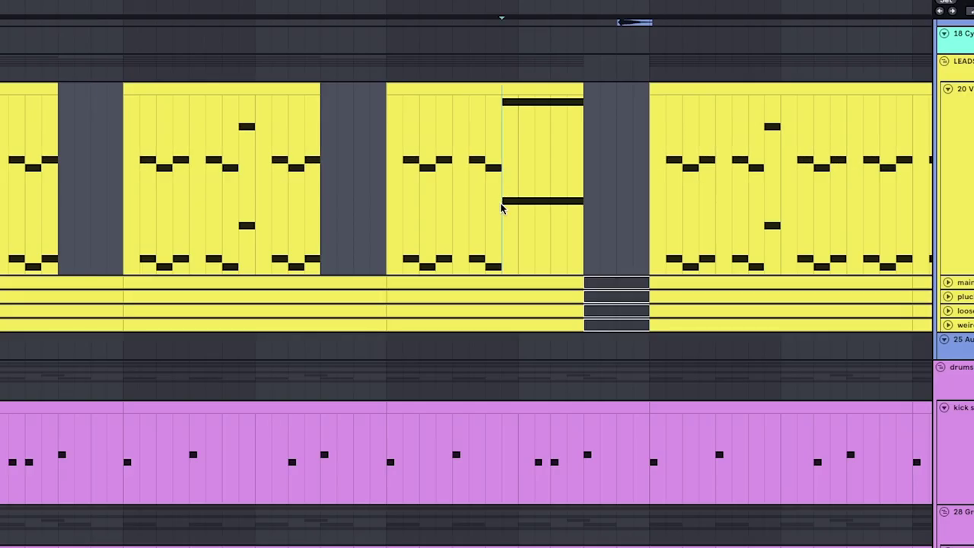
Play the piano countermelody clip from a chosen point in the drop.
{"action": "left_click_drag", "start_coordinate": [502, 206], "coordinate": [589, 215]}
{"action": "left_click", "coordinate": [489, 229]}
{"action": "key", "text": "space"}
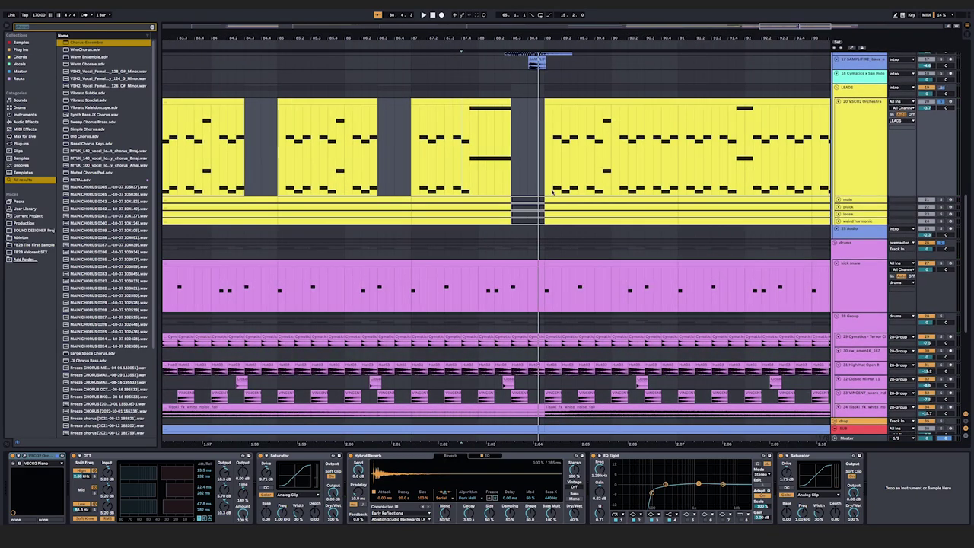
{"action": "scroll", "coordinate": [551, 192], "scroll_direction": "down", "scroll_amount": 5}
{"action": "scroll", "coordinate": [584, 193], "scroll_direction": "right", "scroll_amount": 3}
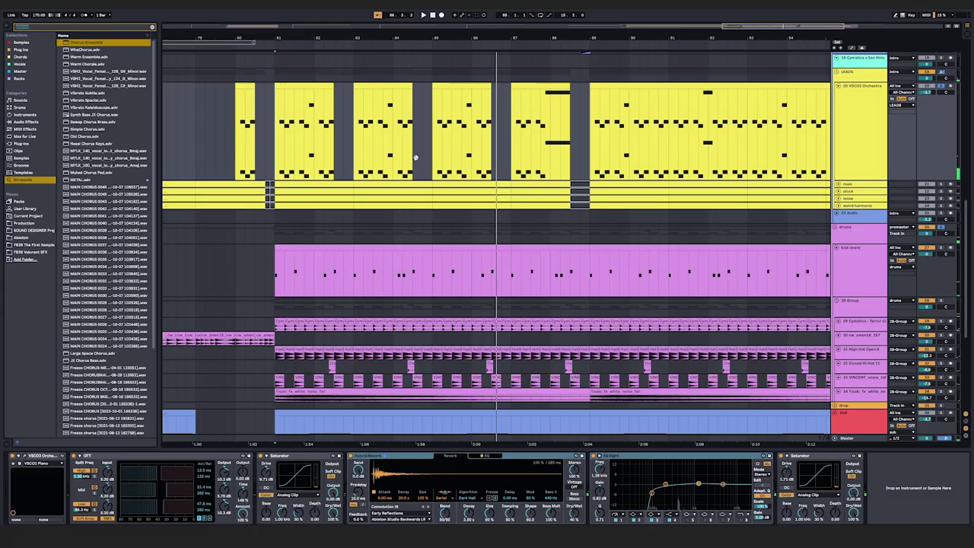
{"action": "scroll", "coordinate": [486, 172], "scroll_direction": "up", "scroll_amount": 4}
{"action": "scroll", "coordinate": [486, 172], "scroll_direction": "left", "scroll_amount": 3}
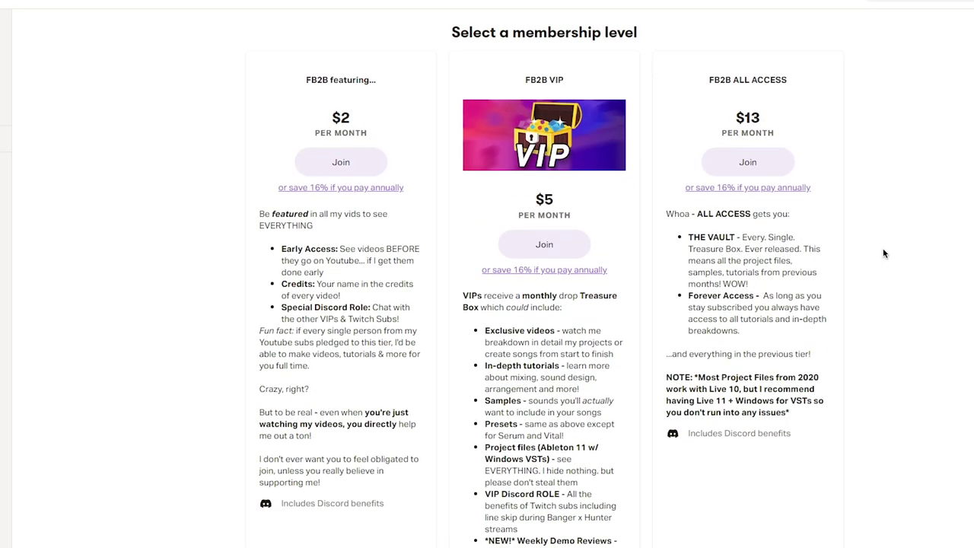
Scroll the Patreon feed, expanding the Demo Reviews post, down to the 'How to Madeon' project file post.
{"action": "scroll", "coordinate": [879, 246], "scroll_direction": "down", "scroll_amount": 15}
{"action": "left_click", "coordinate": [428, 418]}
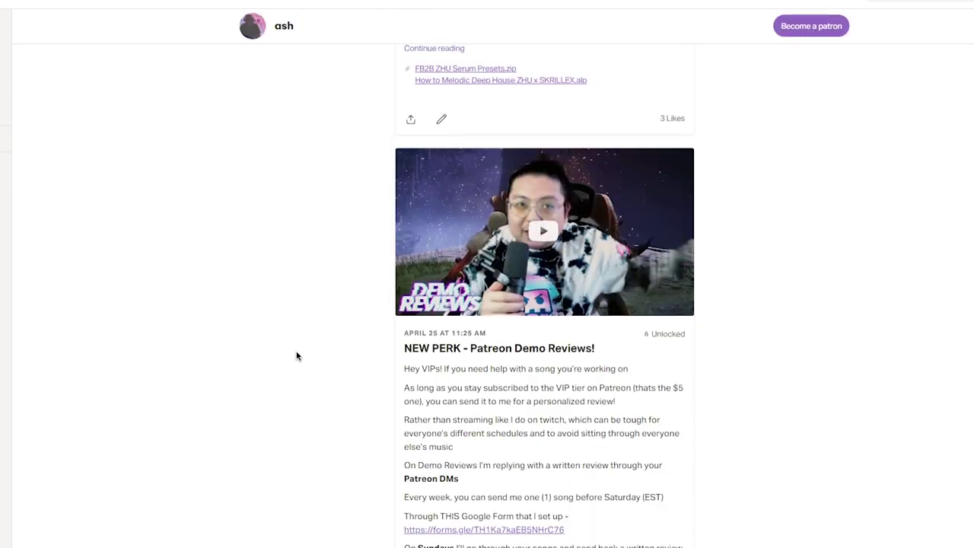
{"action": "scroll", "coordinate": [296, 354], "scroll_direction": "down", "scroll_amount": 8}
{"action": "scroll", "coordinate": [300, 334], "scroll_direction": "down", "scroll_amount": 10}
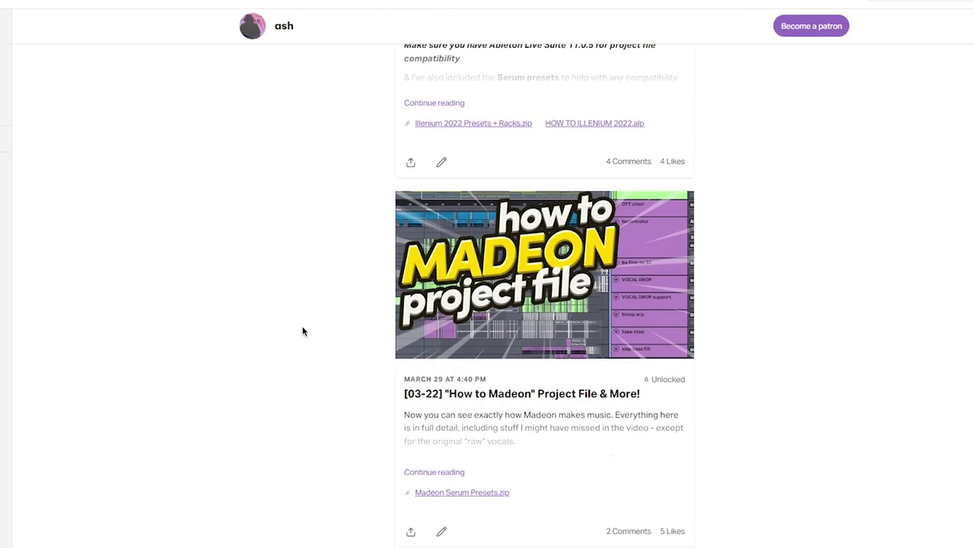
{"action": "scroll", "coordinate": [302, 331], "scroll_direction": "down", "scroll_amount": 10}
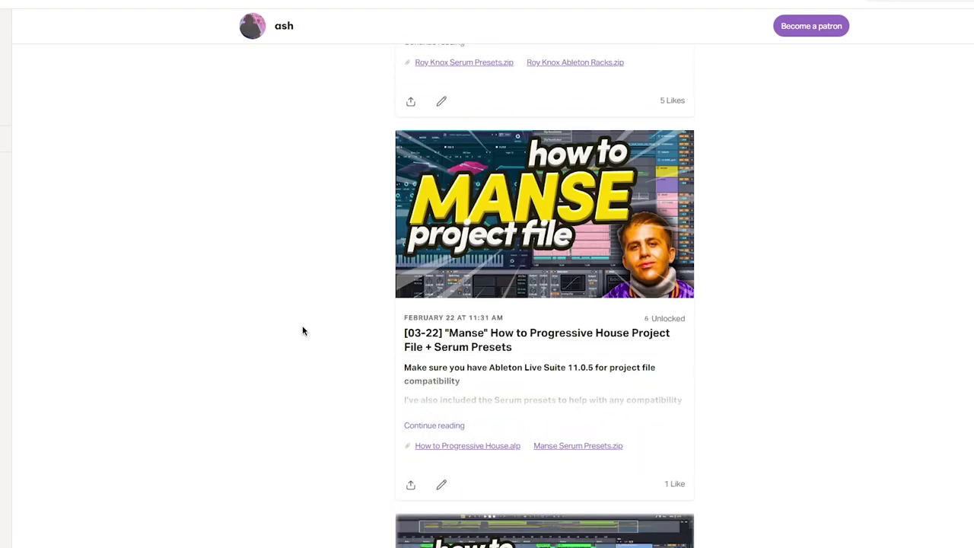